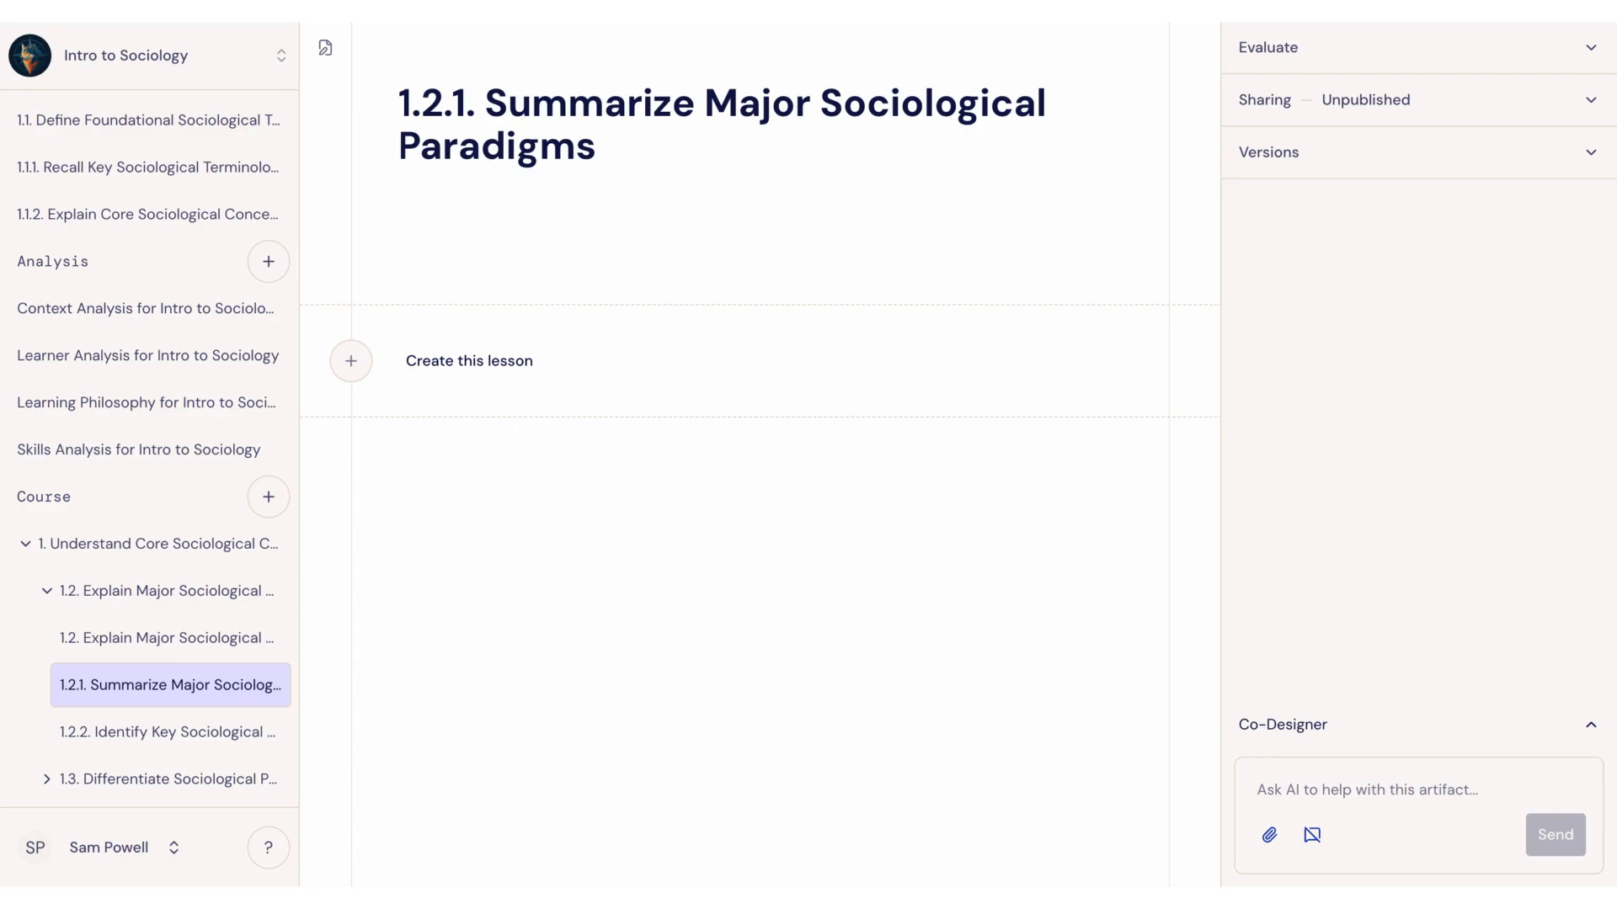
{"action": "left_click", "coordinate": [418, 263]}
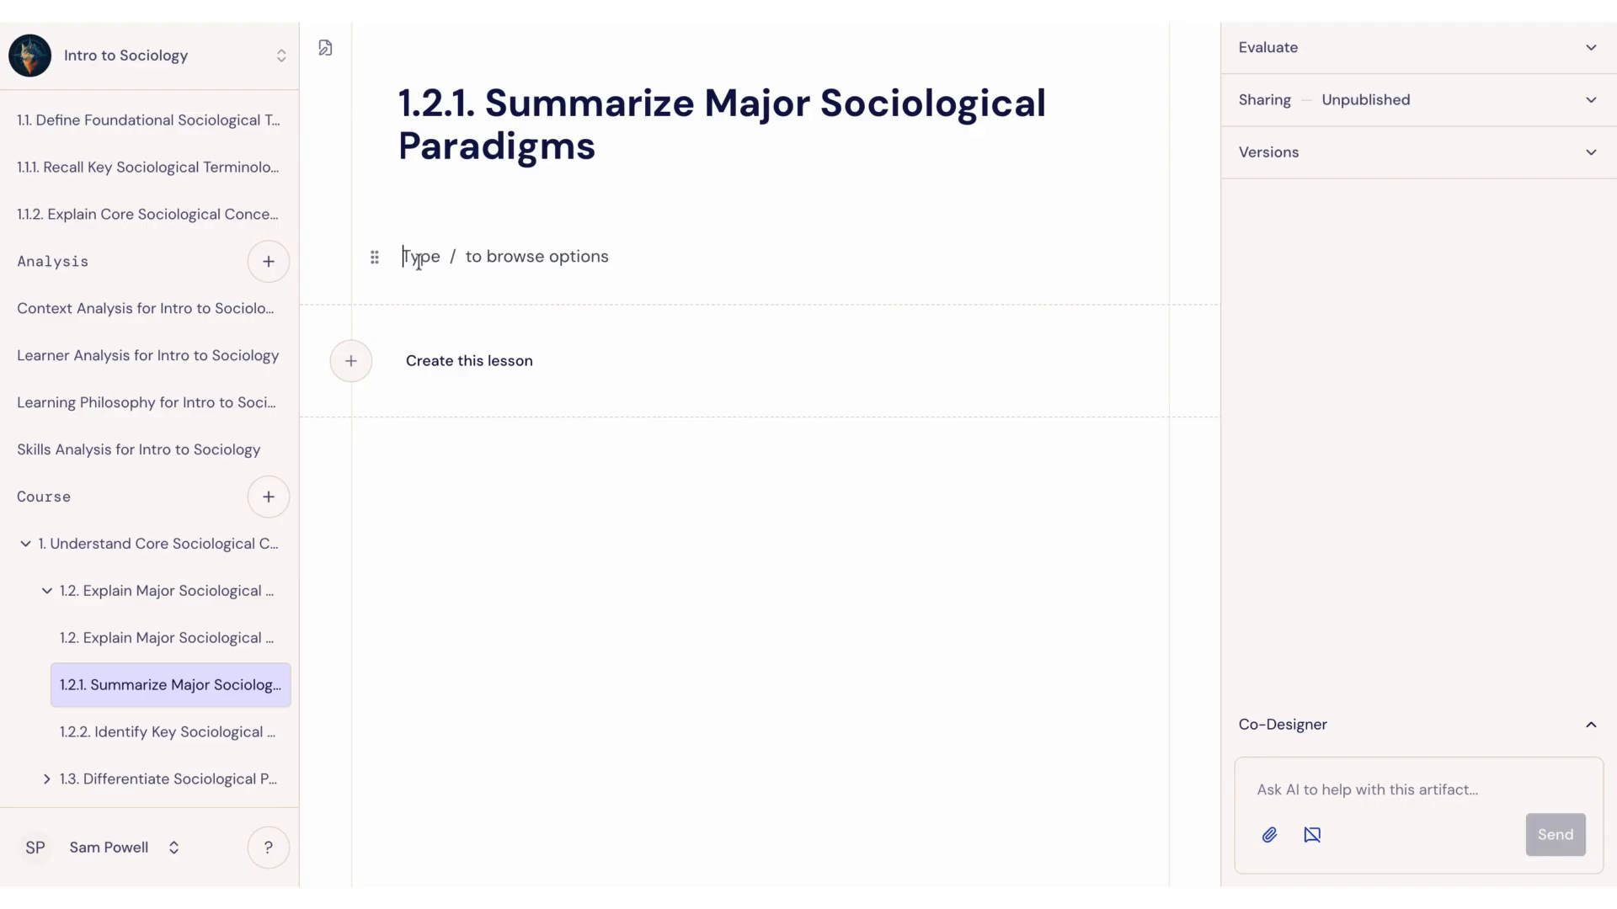
{"action": "left_click", "coordinate": [503, 495]}
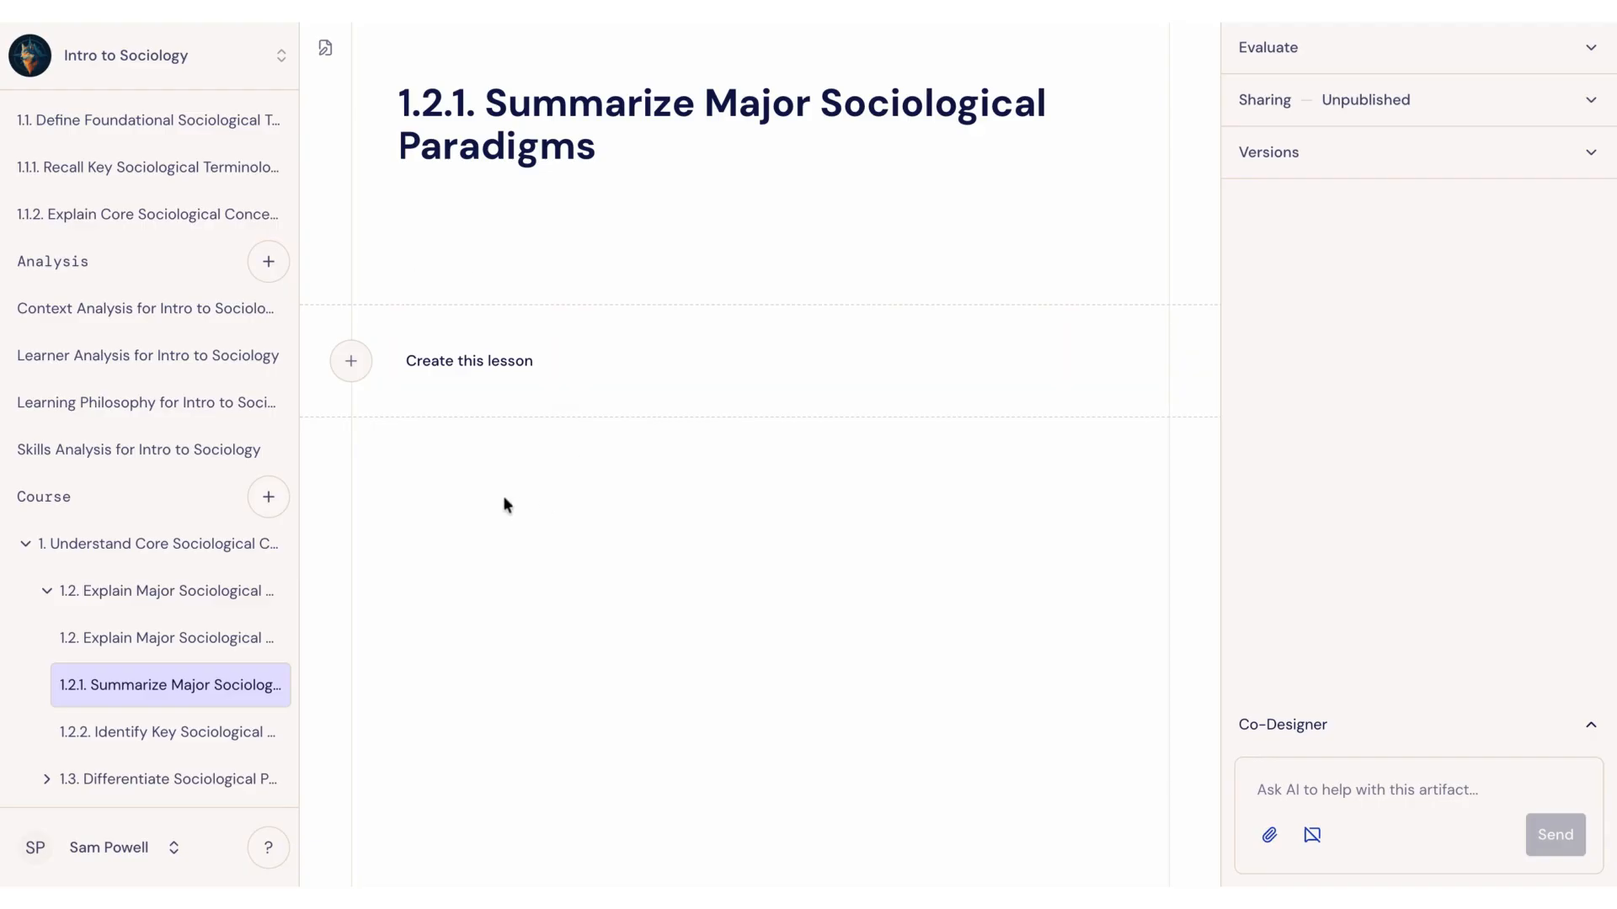
{"action": "left_click", "coordinate": [469, 261]}
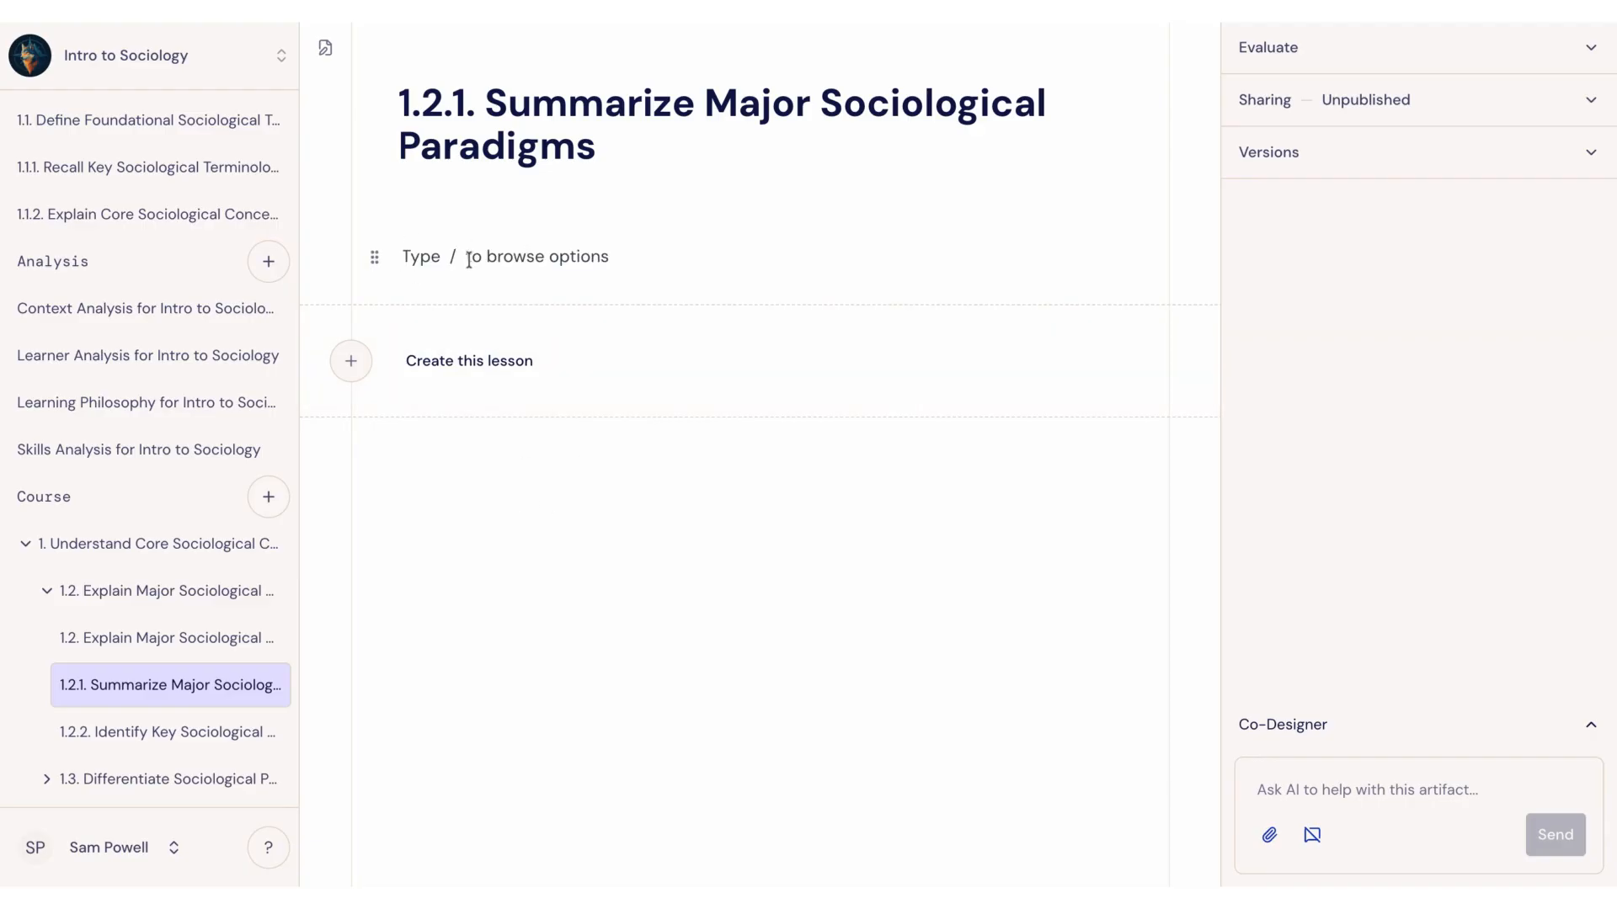
{"action": "left_click", "coordinate": [476, 493]}
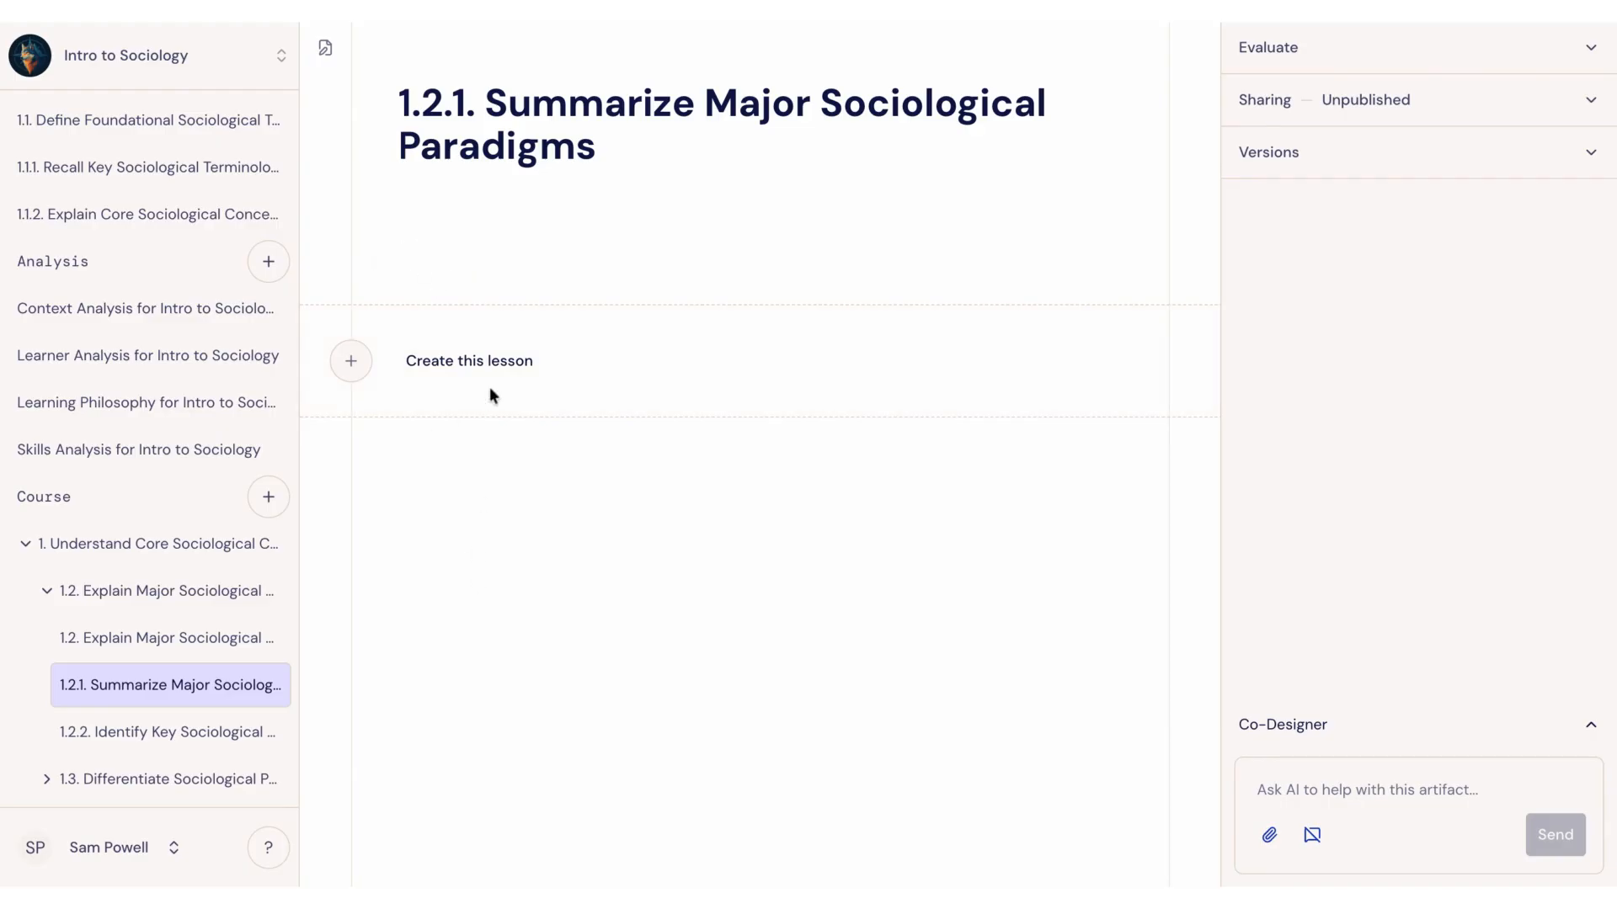
Step: Write the paragraph "Typing words. Lot's of words." in the empty lesson body and start a new line below it
{"action": "left_click", "coordinate": [409, 256]}
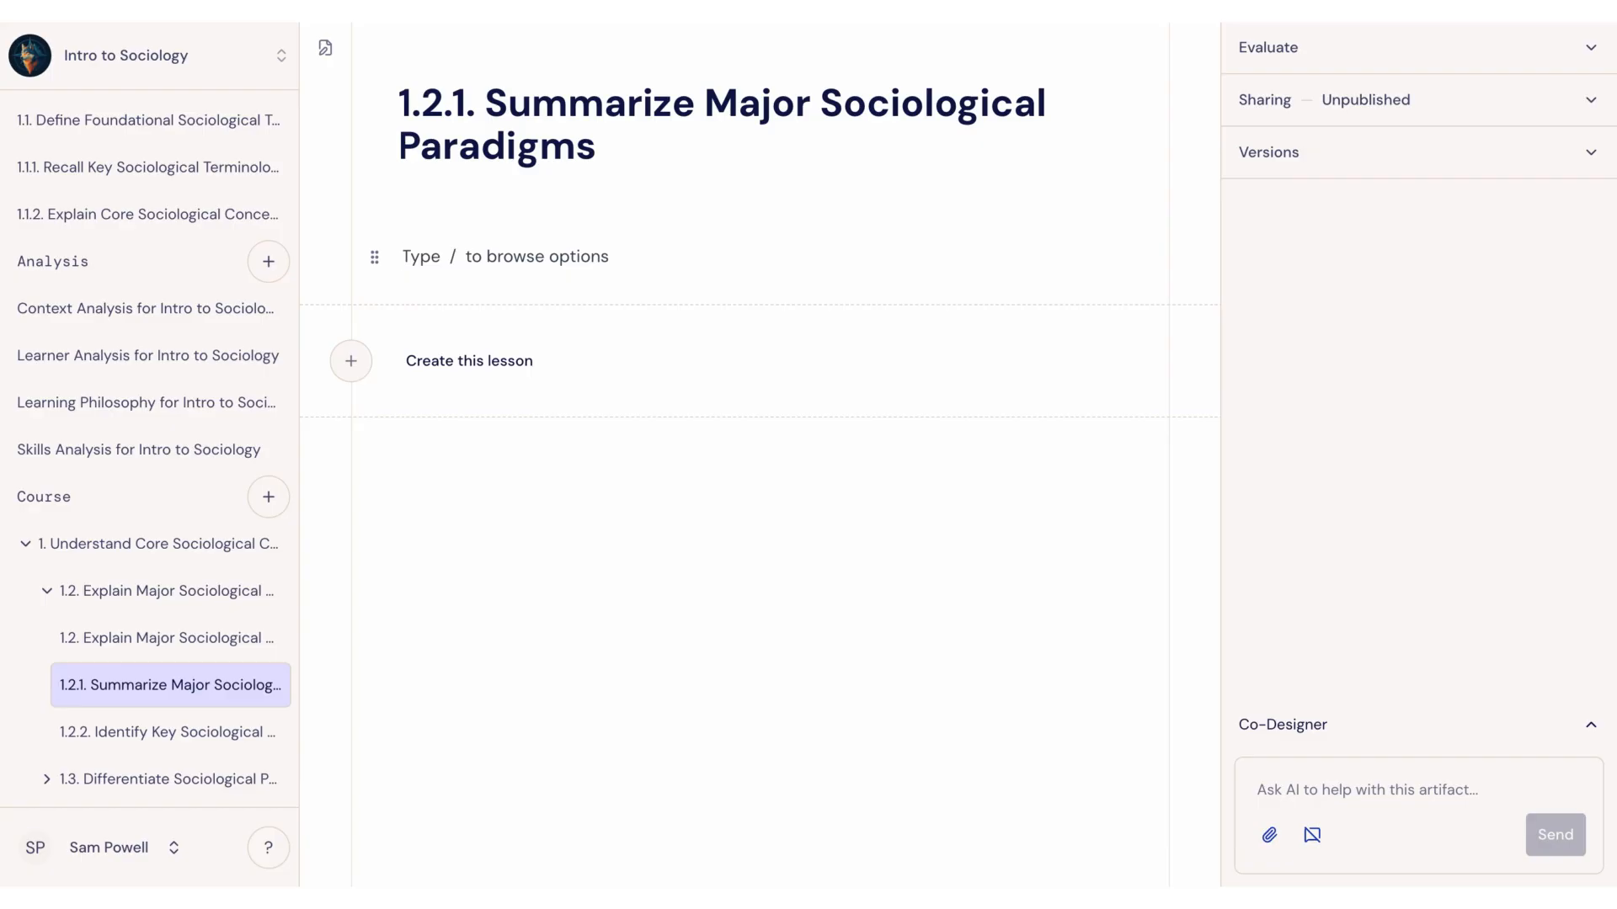
{"action": "type", "text": "Typing"}
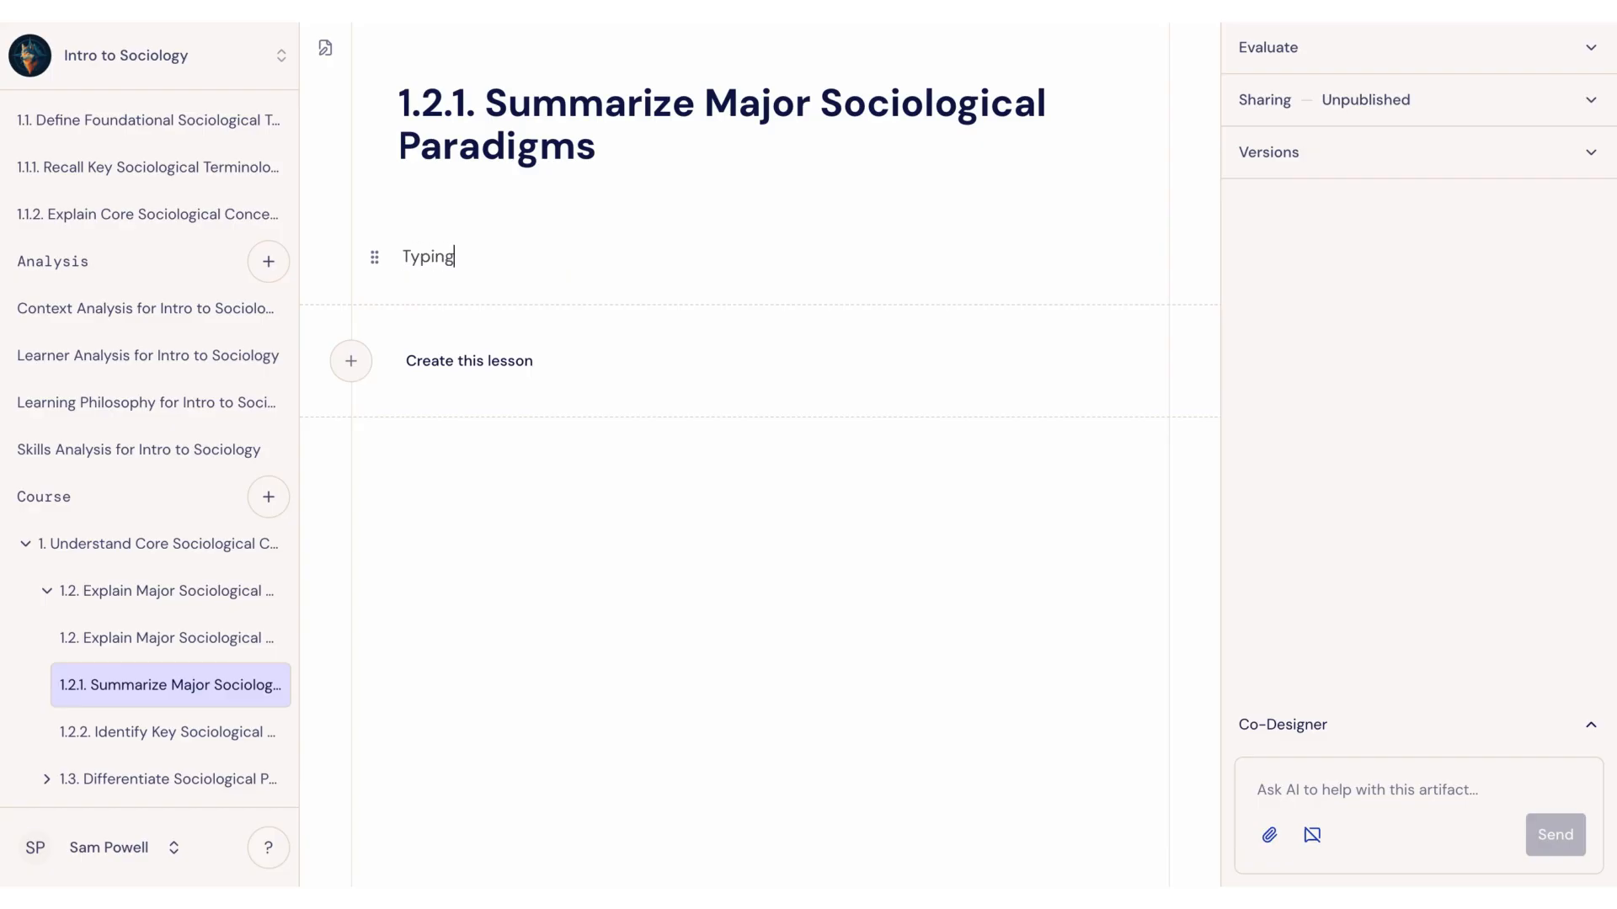
{"action": "type", "text": " words. Lots of words"}
{"action": "left_click", "coordinate": [540, 256]}
{"action": "type", "text": "'"}
{"action": "left_click", "coordinate": [652, 255]}
{"action": "key", "text": "Return"}
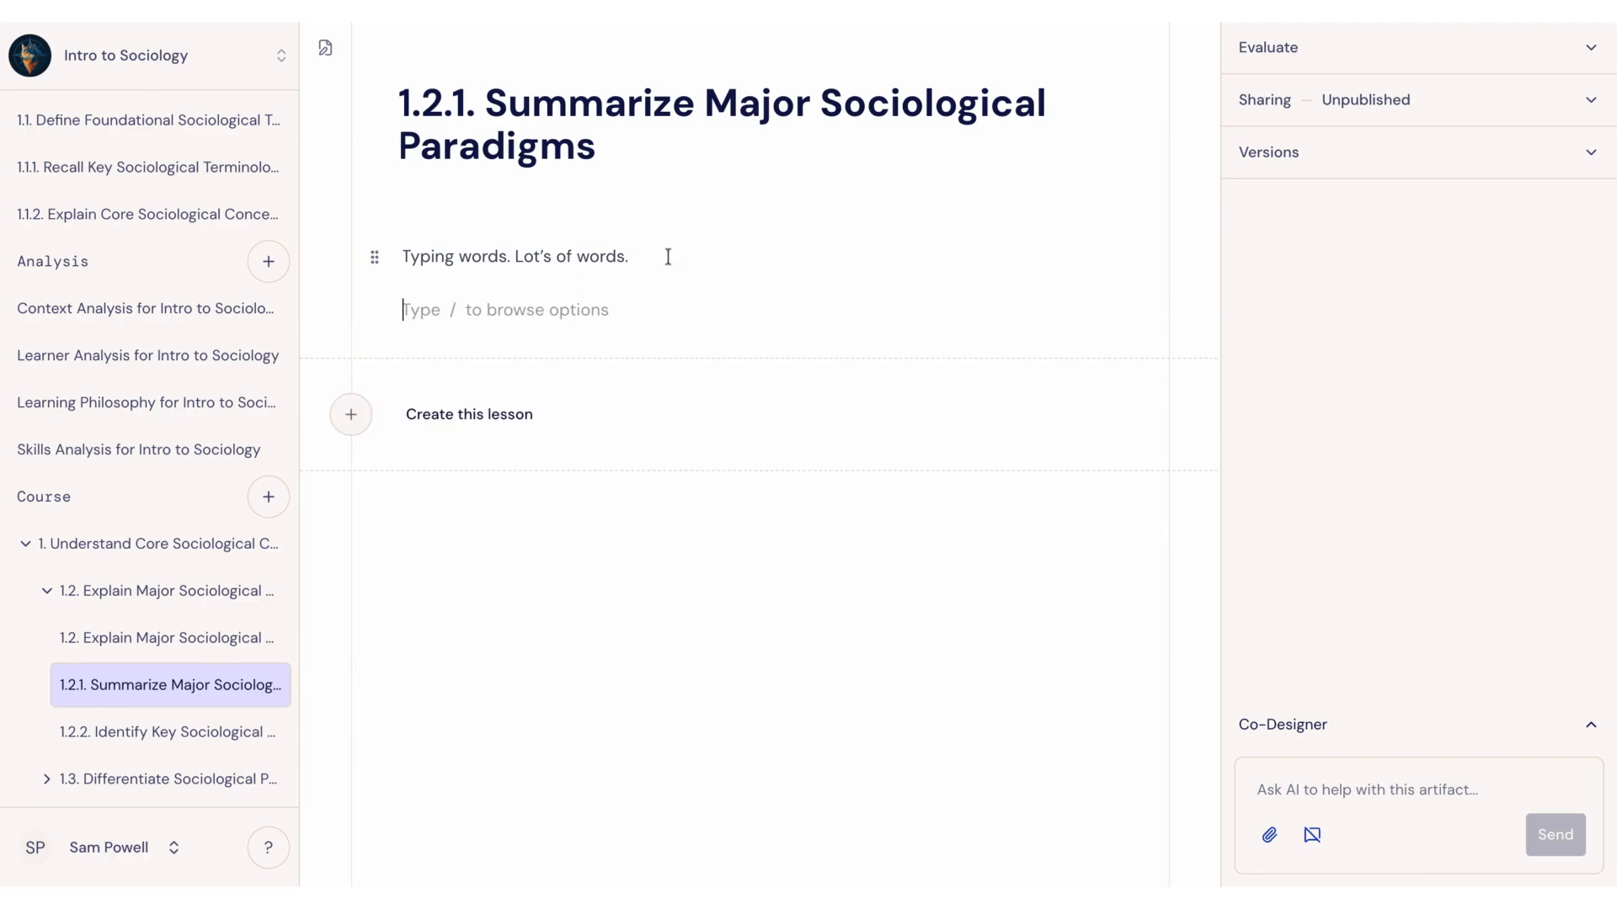
Step: Add a Heading 1 block reading "Heading 1" below the paragraph
{"action": "type", "text": "/"}
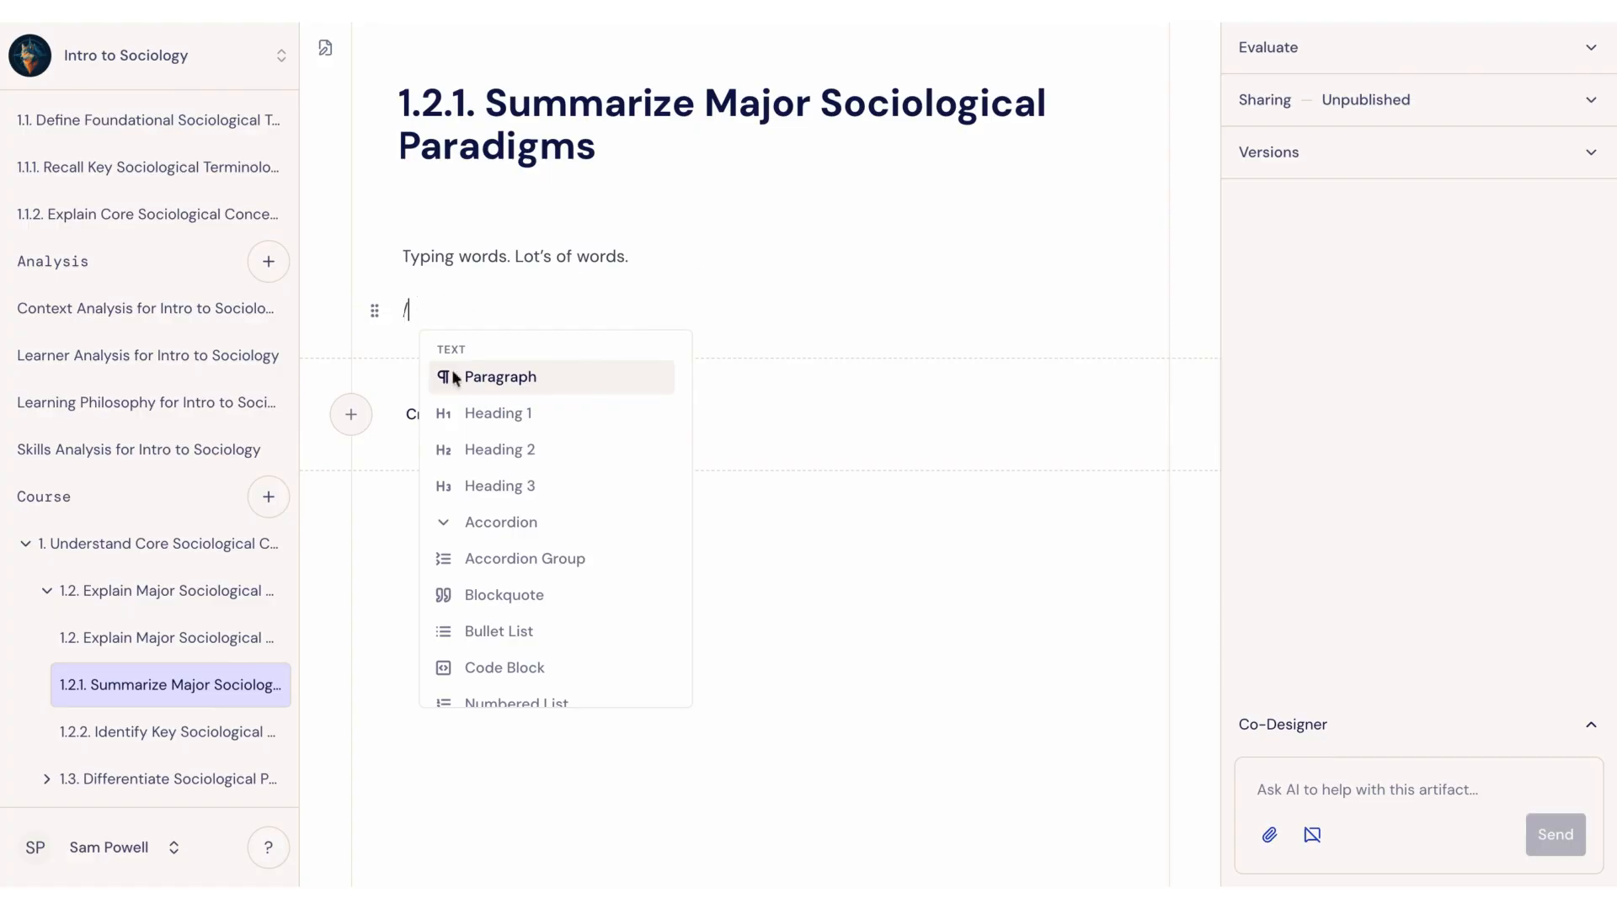
{"action": "left_click", "coordinate": [511, 428]}
{"action": "mouse_move", "coordinate": [383, 321]}
{"action": "type", "text": "He"}
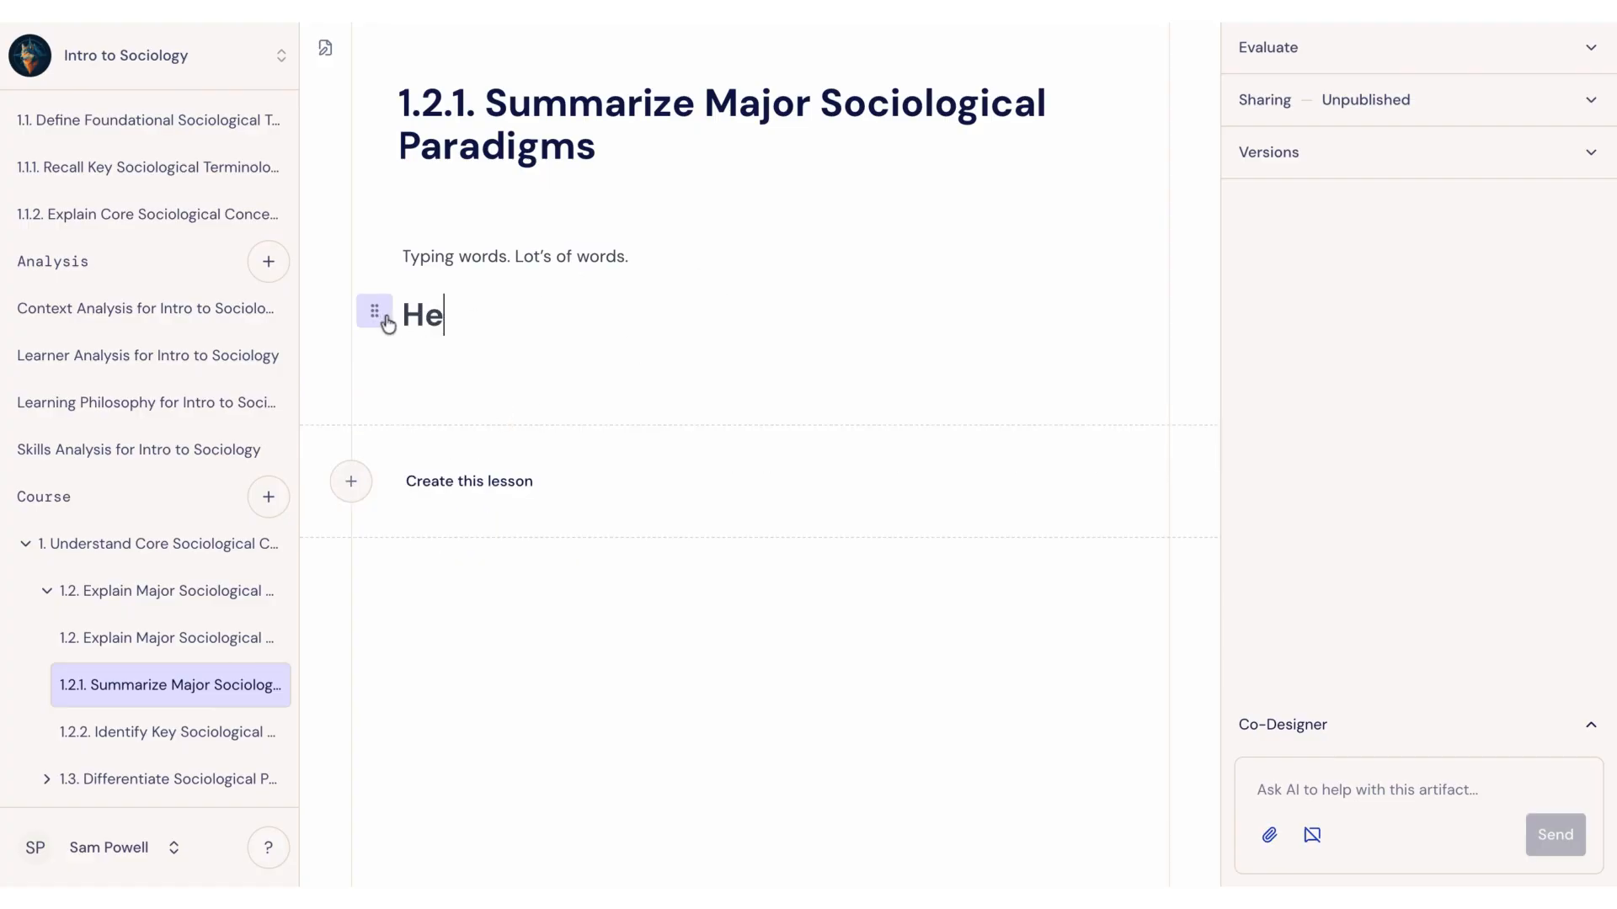
{"action": "type", "text": "ading"}
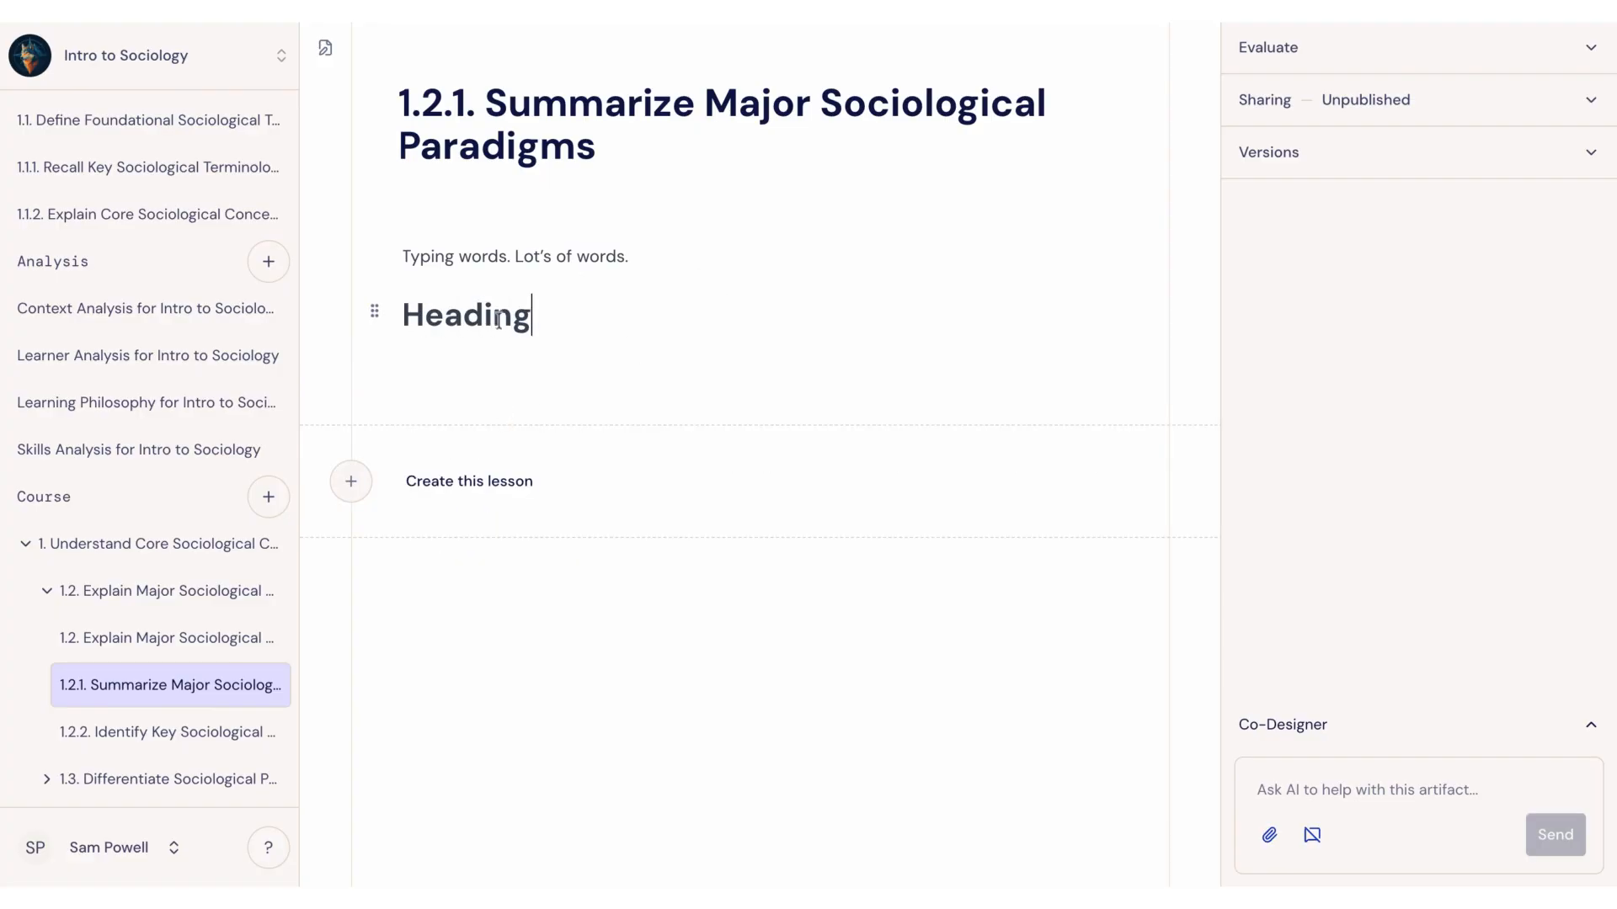
{"action": "type", "text": " 1"}
{"action": "key", "text": "Return"}
Step: Add a Heading 2 block reading "Heading 2" below the first heading
{"action": "type", "text": "/"}
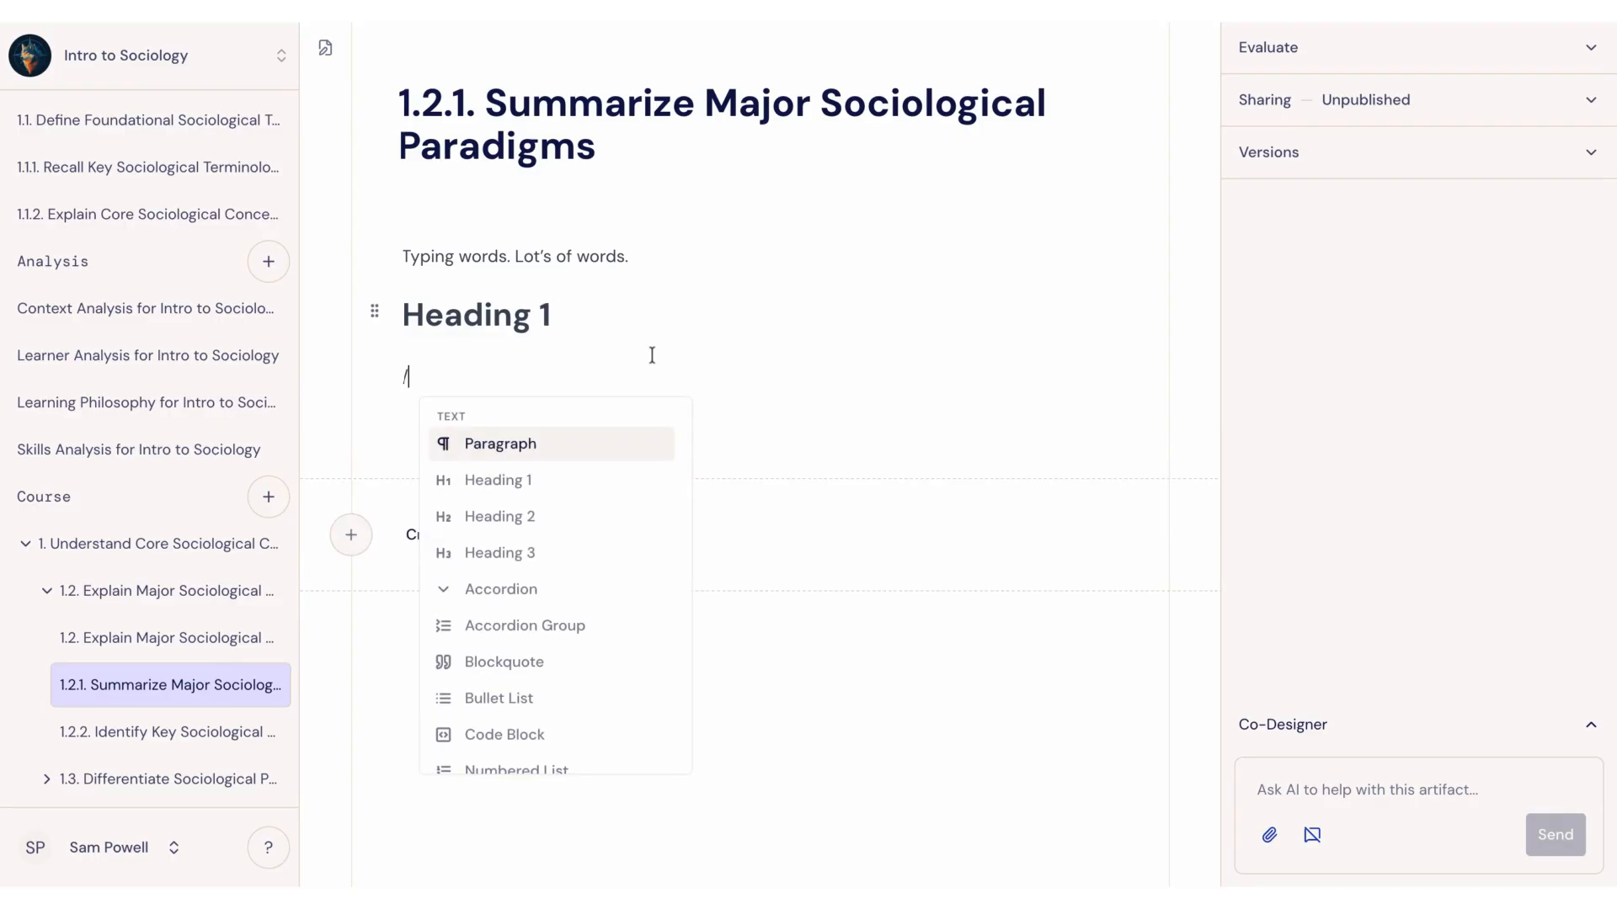
{"action": "left_click", "coordinate": [566, 518]}
{"action": "type", "text": "Heading"}
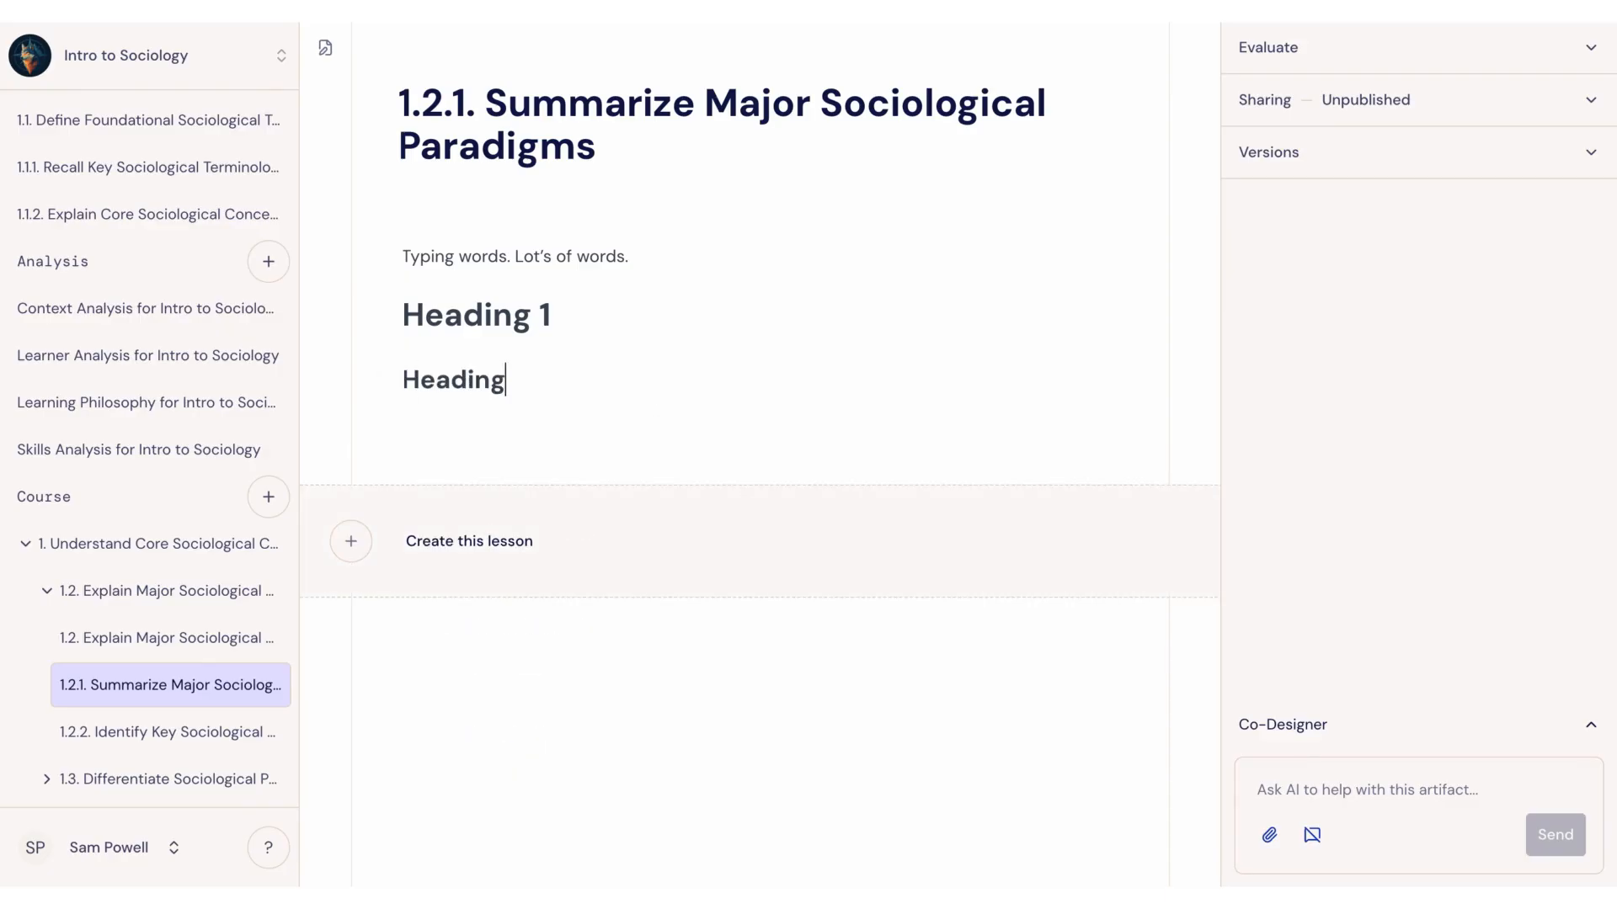
{"action": "type", "text": " 2"}
{"action": "key", "text": "Return"}
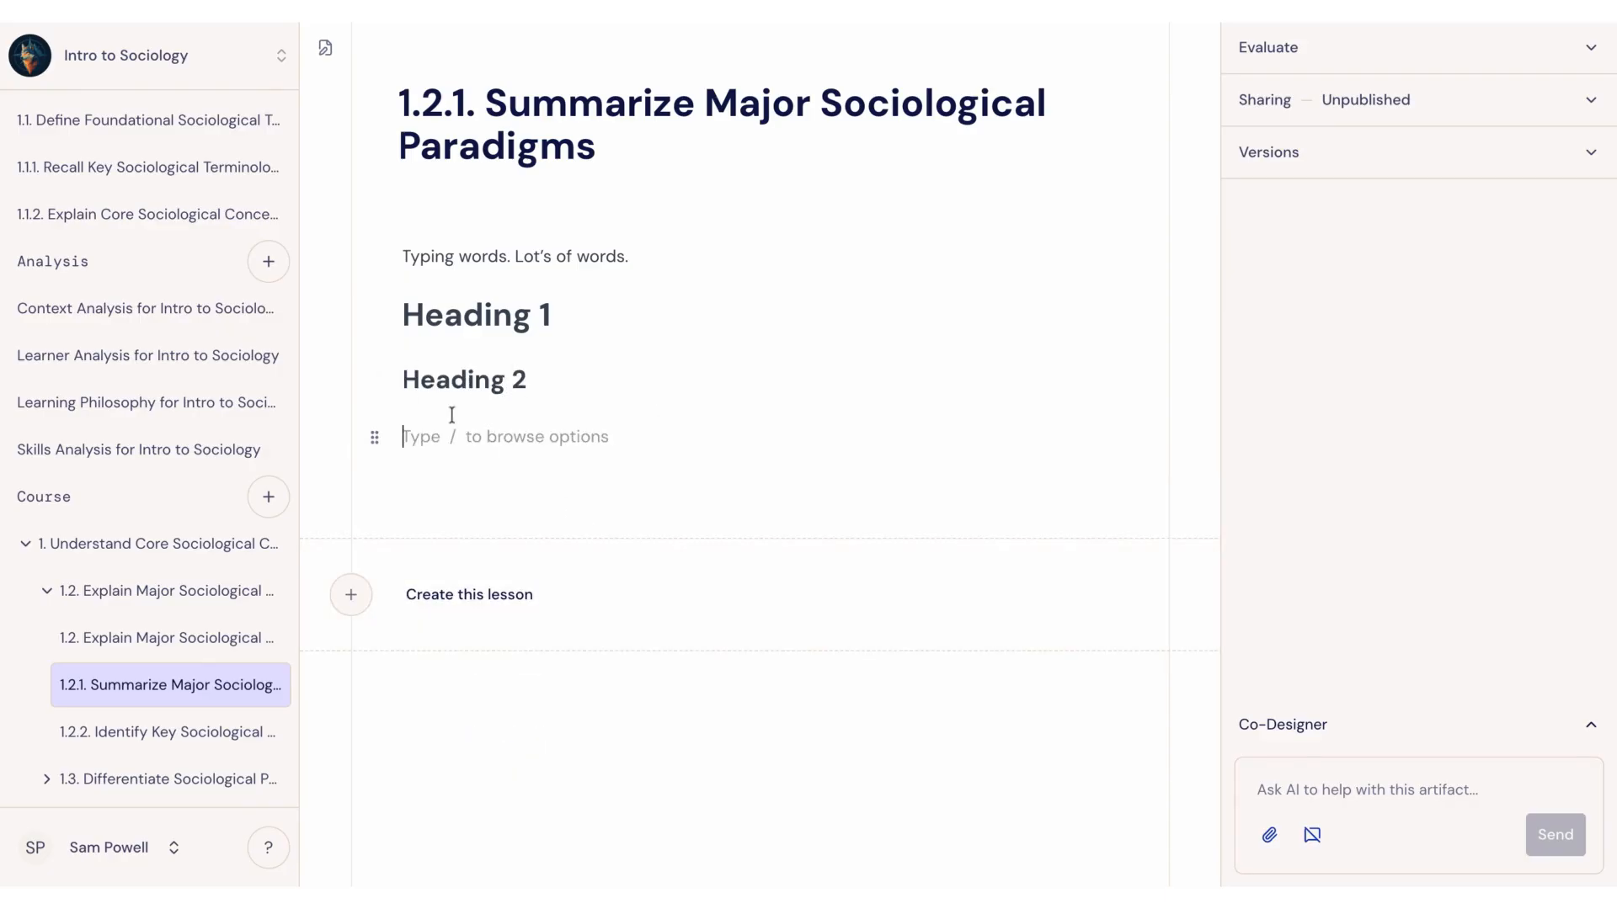
Step: Add a Heading 3 block reading "Heading 3" below the second heading
{"action": "type", "text": "/"}
{"action": "left_click", "coordinate": [500, 621]}
{"action": "type", "text": "Heading 3"}
{"action": "key", "text": "Return"}
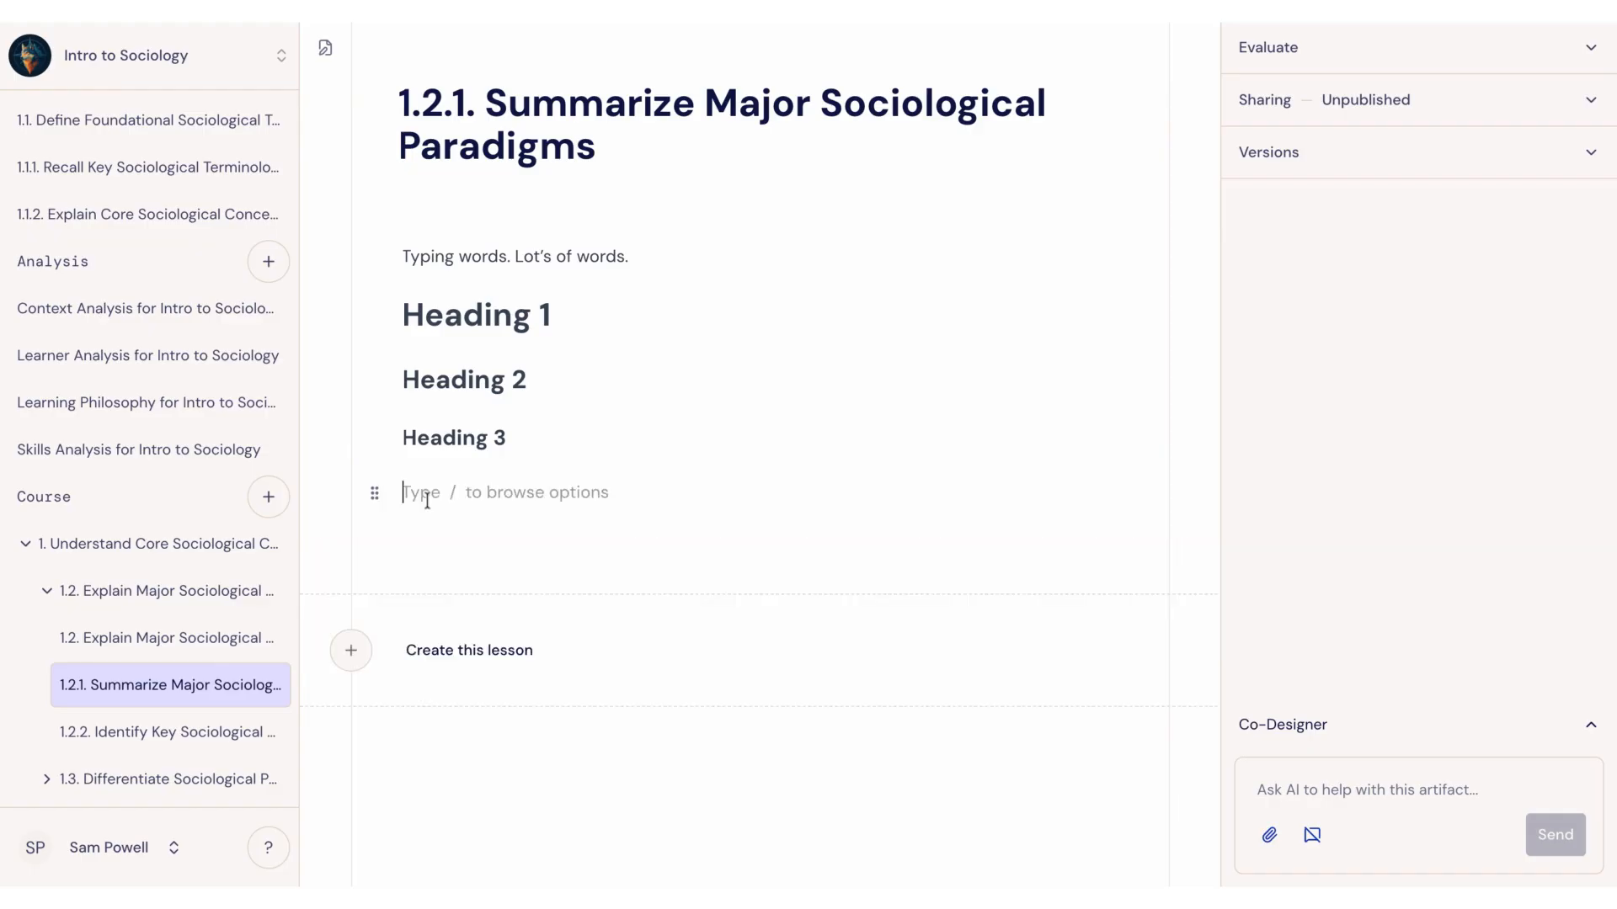
Step: Insert an accordion below the Heading 3 line and expand it to show its content
{"action": "type", "text": "/"}
{"action": "scroll", "coordinate": [508, 613], "scroll_direction": "down", "scroll_amount": 1}
{"action": "scroll", "coordinate": [508, 612], "scroll_direction": "down", "scroll_amount": 3}
{"action": "scroll", "coordinate": [507, 612], "scroll_direction": "up", "scroll_amount": 3}
{"action": "key", "text": "Down"}
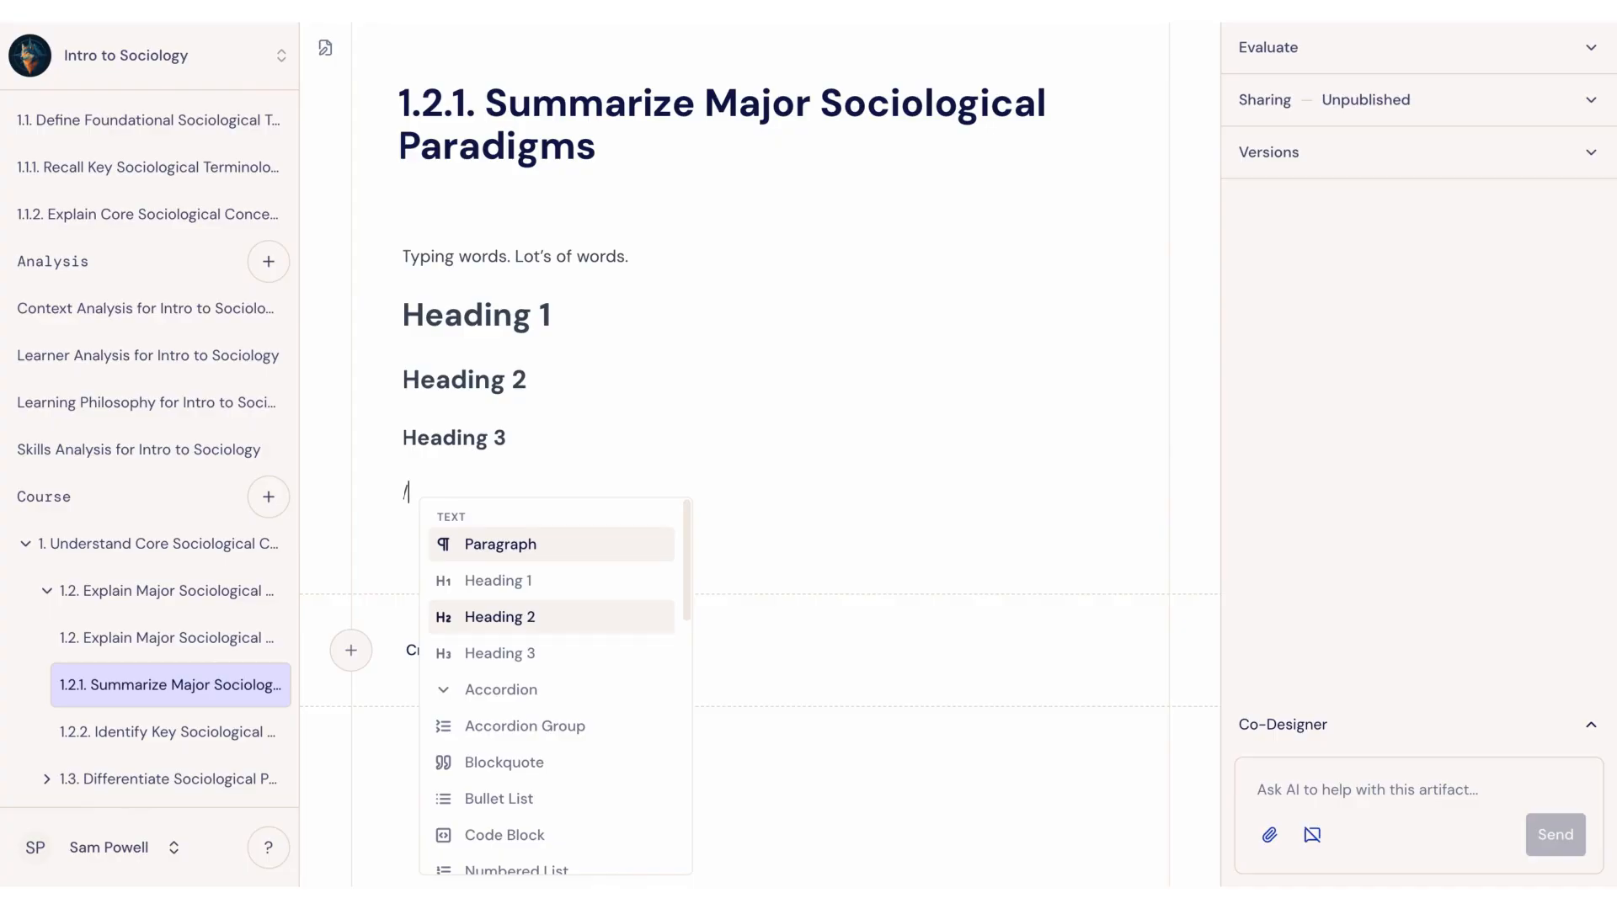
{"action": "scroll", "coordinate": [514, 590], "scroll_direction": "down", "scroll_amount": 2}
{"action": "left_click", "coordinate": [514, 577]}
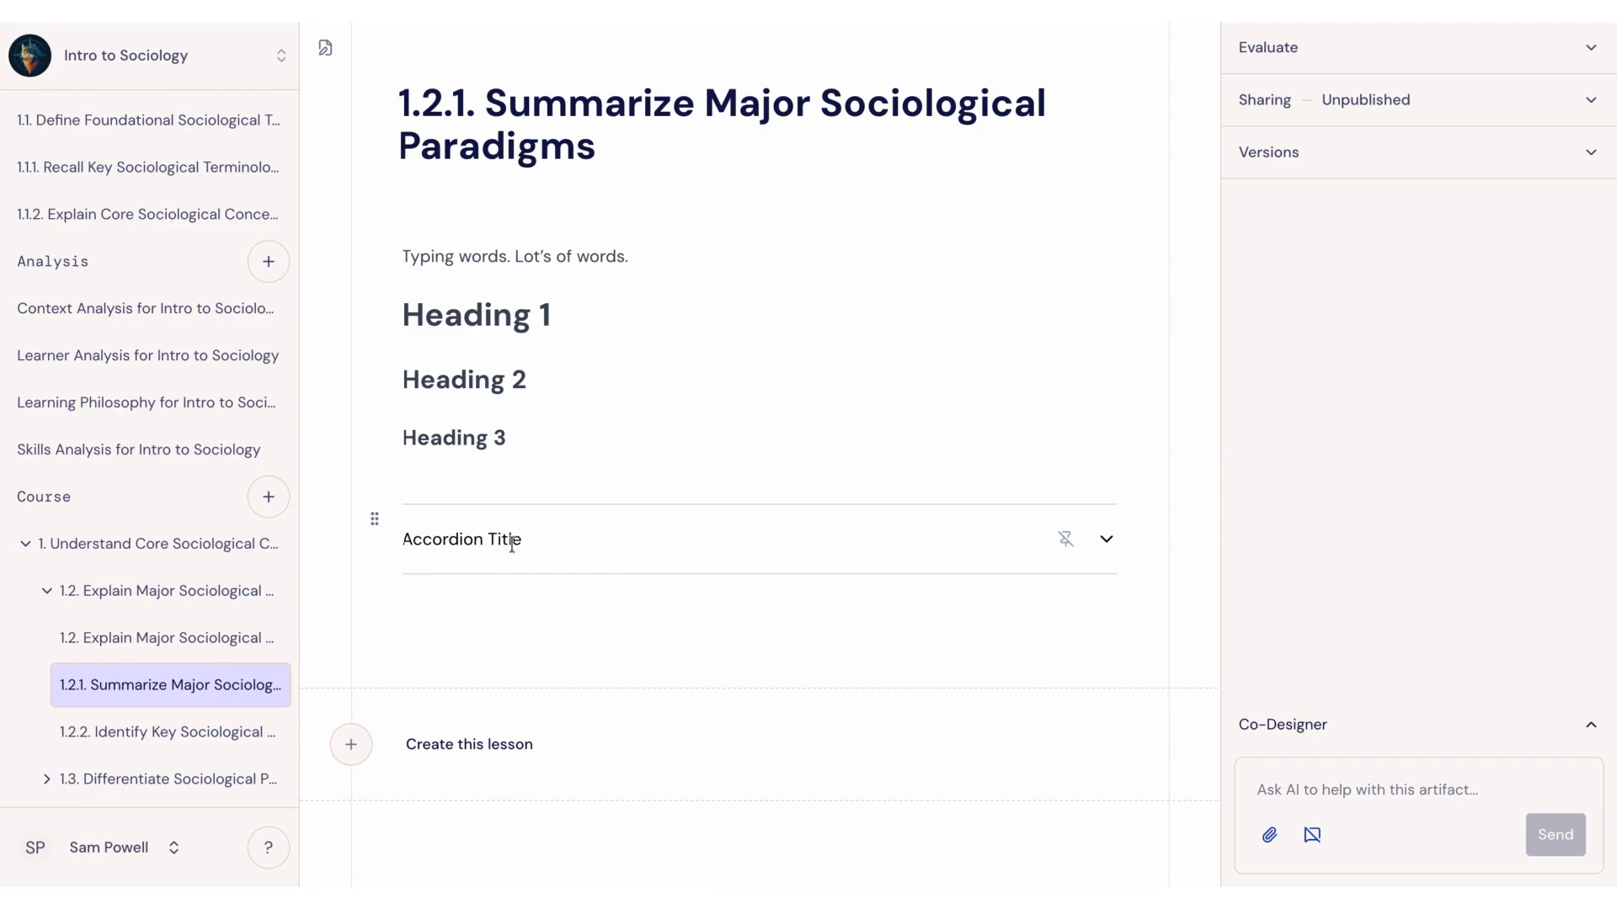
{"action": "left_click", "coordinate": [1107, 541]}
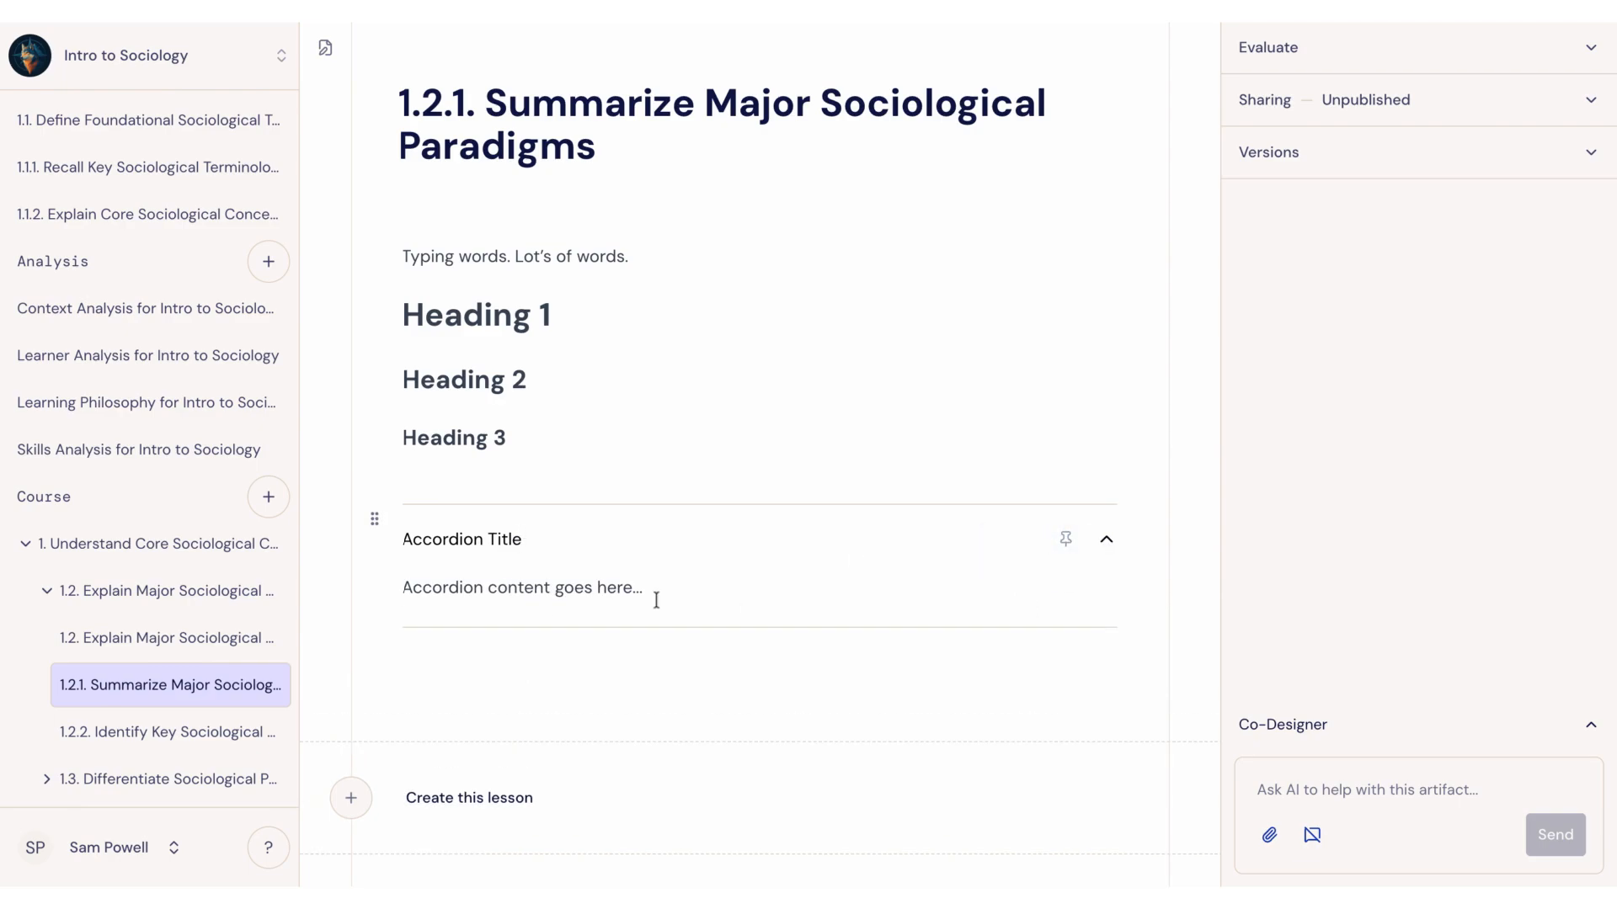
Step: Replace the accordion with a blockquote reading "Quote" and give its author as "Me"
{"action": "left_click_drag", "start_coordinate": [653, 599], "coordinate": [355, 601]}
{"action": "key", "text": "BackSpace"}
{"action": "type", "text": "/"}
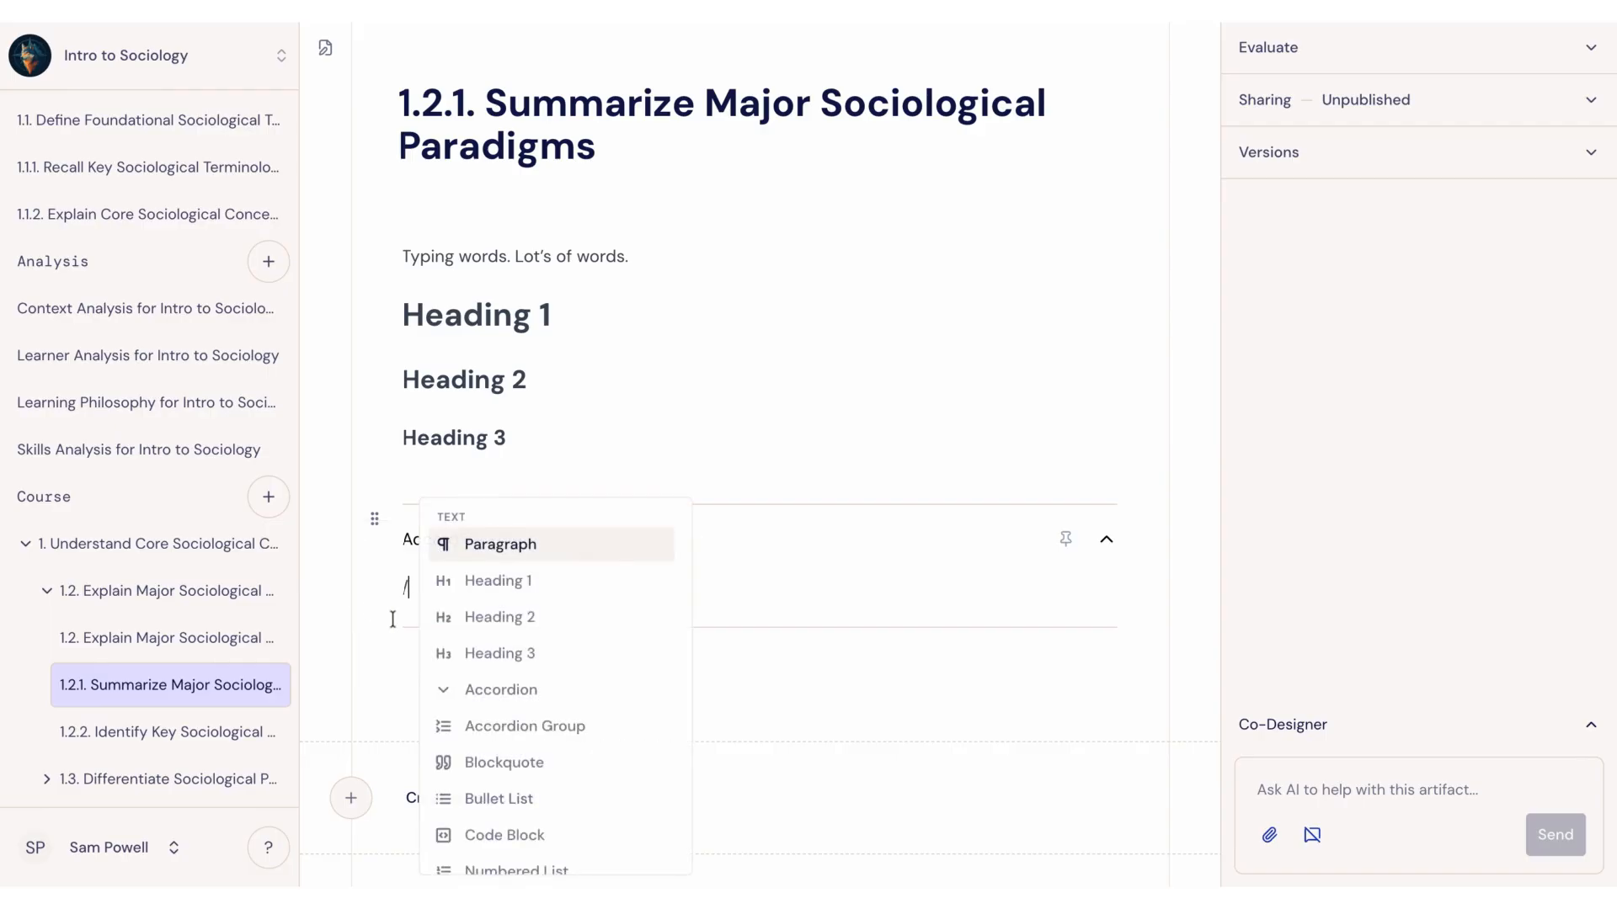
{"action": "scroll", "coordinate": [549, 627], "scroll_direction": "down", "scroll_amount": 4}
{"action": "scroll", "coordinate": [516, 562], "scroll_direction": "up", "scroll_amount": 1}
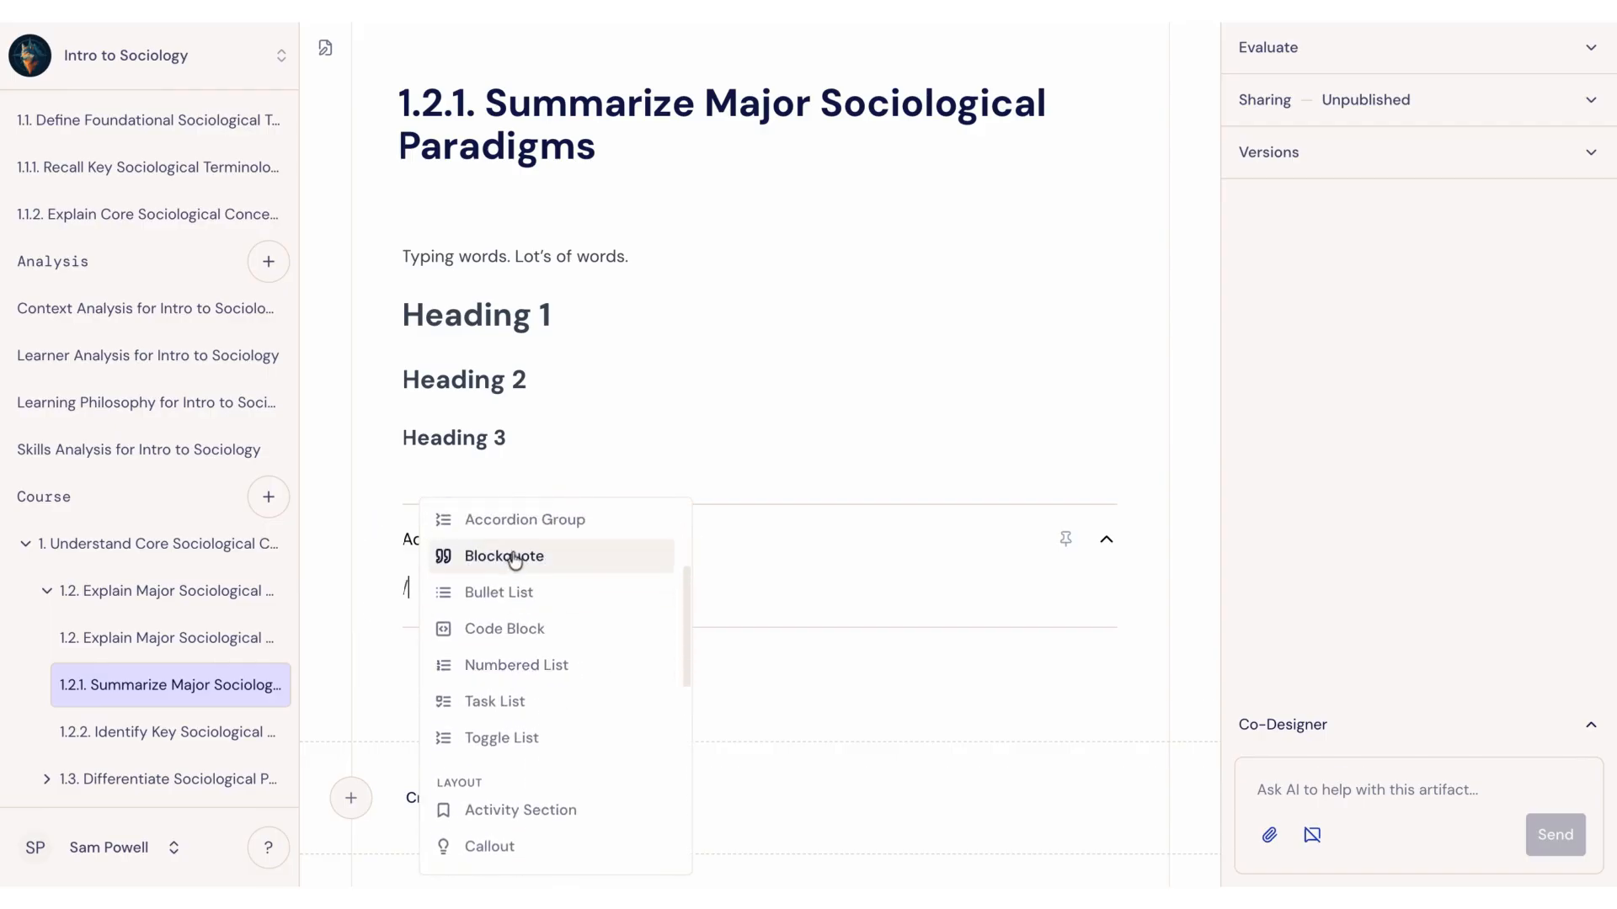
{"action": "left_click", "coordinate": [516, 559]}
{"action": "key", "text": "BackSpace"}
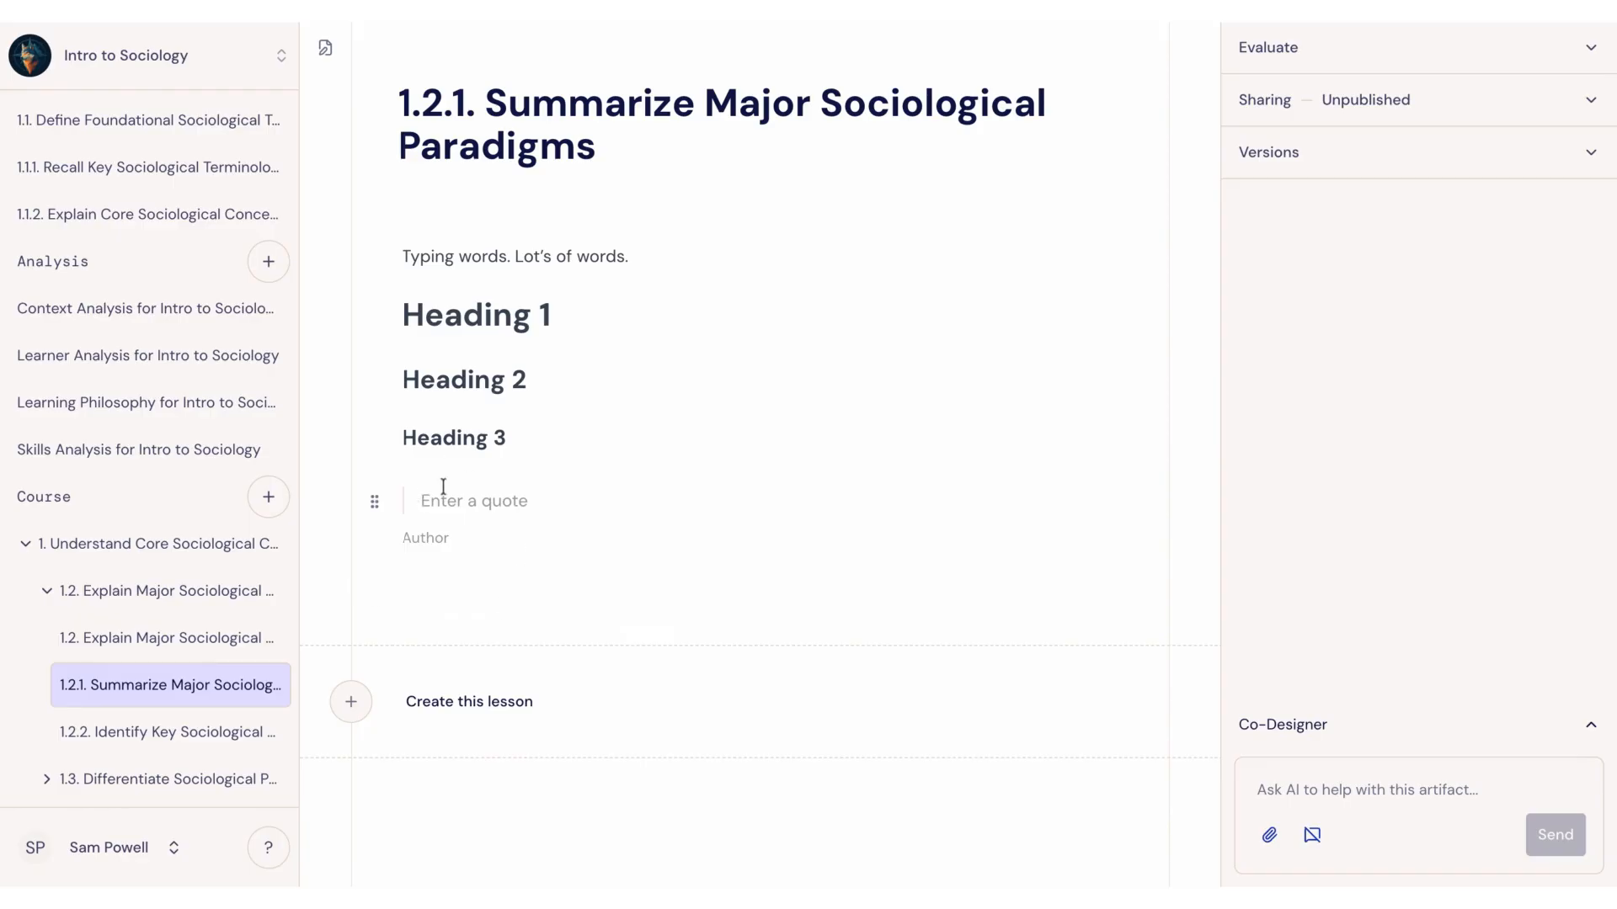
{"action": "type", "text": "Quote"}
{"action": "left_click", "coordinate": [444, 543]}
{"action": "type", "text": "Me"}
{"action": "key", "text": "Return"}
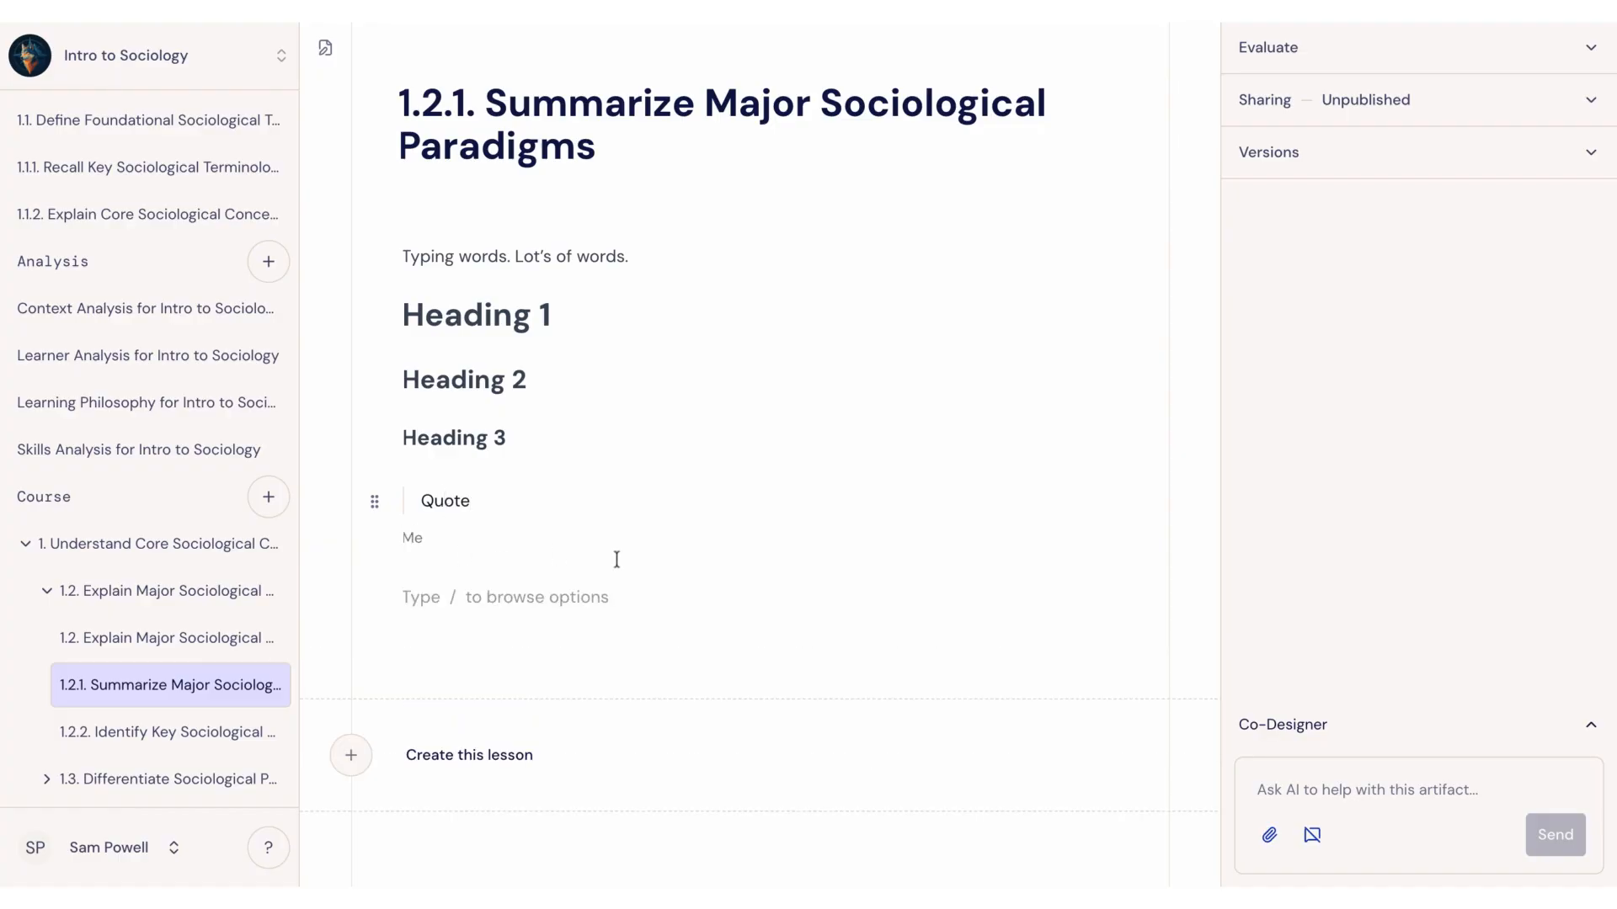
{"action": "type", "text": "/"}
{"action": "scroll", "coordinate": [472, 541], "scroll_direction": "down", "scroll_amount": 2}
{"action": "left_click", "coordinate": [509, 640]}
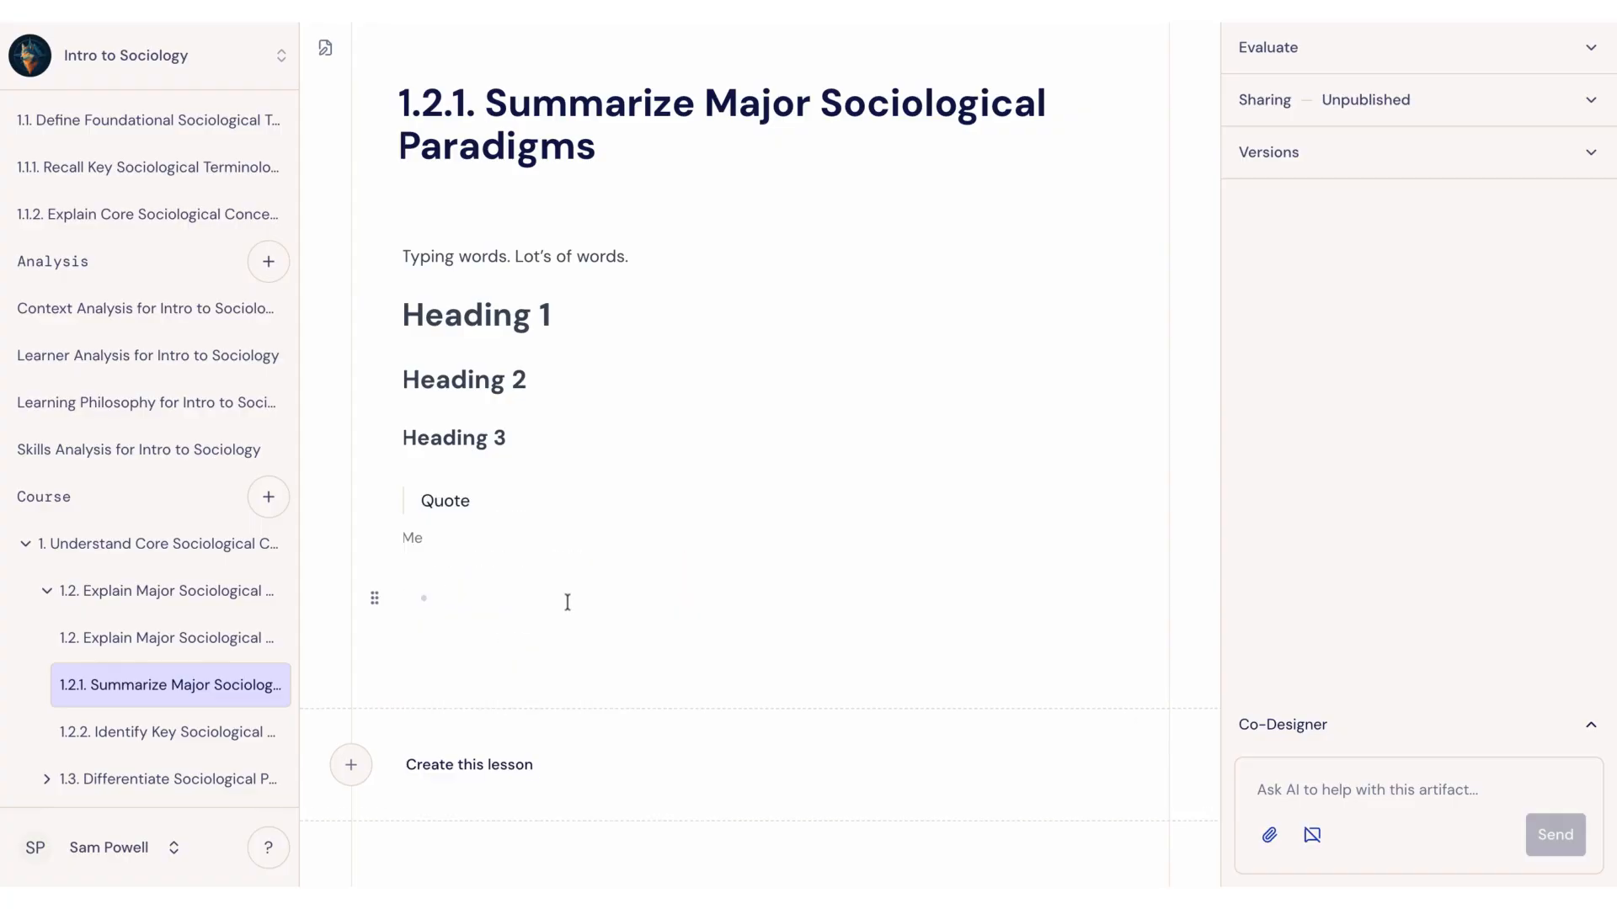
{"action": "key", "text": "BackSpace"}
Step: Insert a bullet list below the quote with one item reading "Bullet List", and leave the list
{"action": "type", "text": "/"}
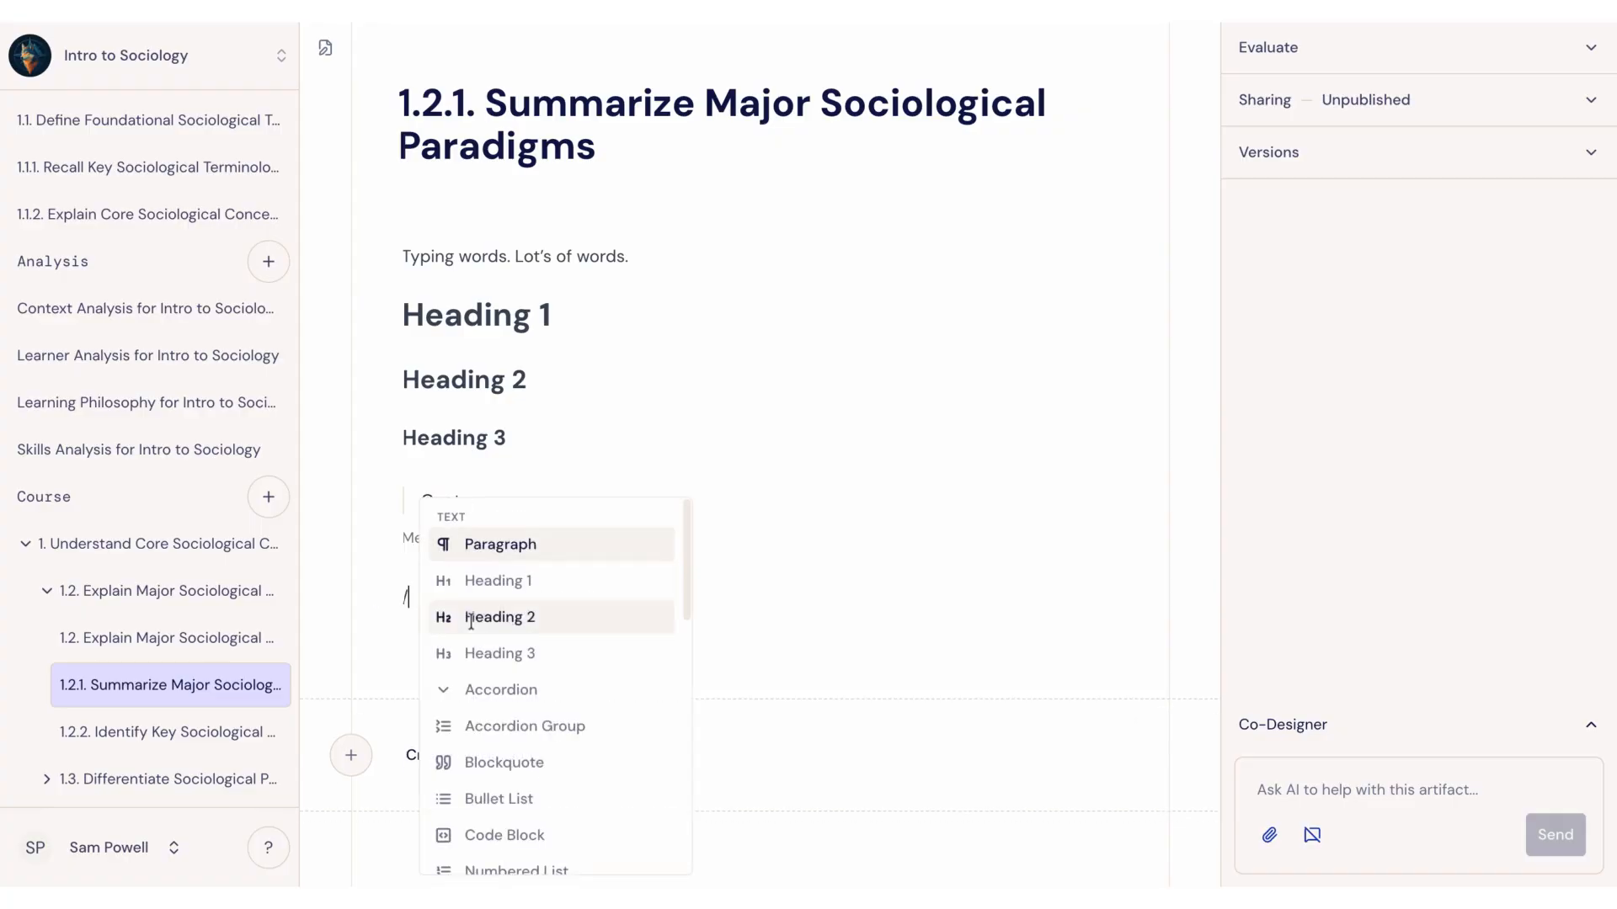
{"action": "scroll", "coordinate": [530, 763], "scroll_direction": "down", "scroll_amount": 1}
{"action": "left_click", "coordinate": [489, 740]}
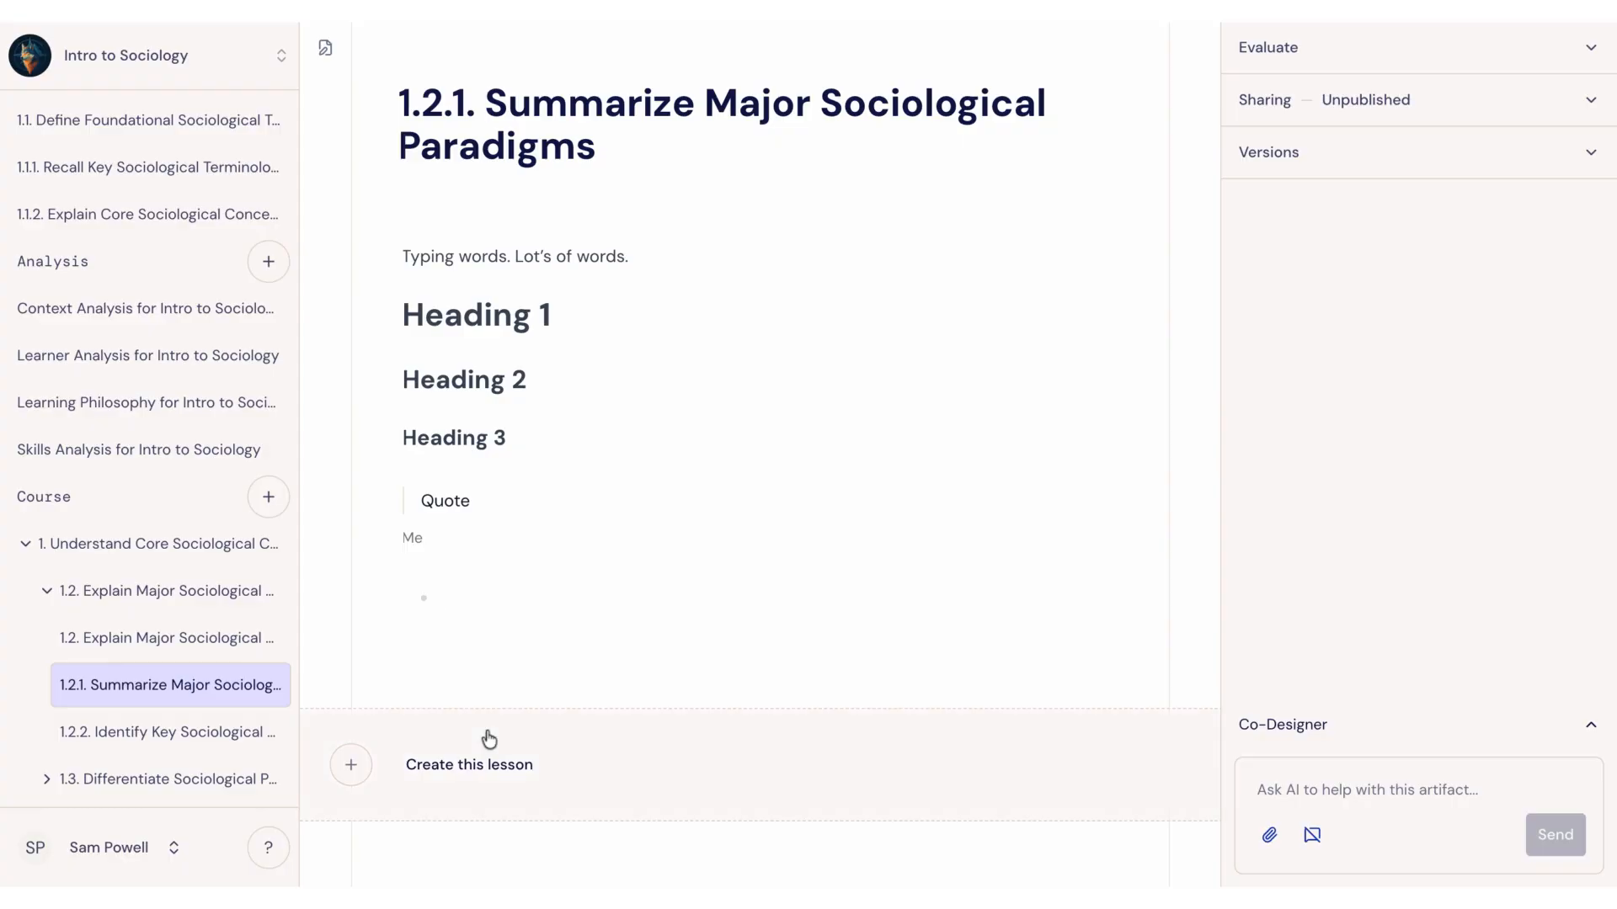
{"action": "type", "text": "Bullet List"}
{"action": "key", "text": "Return"}
{"action": "key", "text": "Return"}
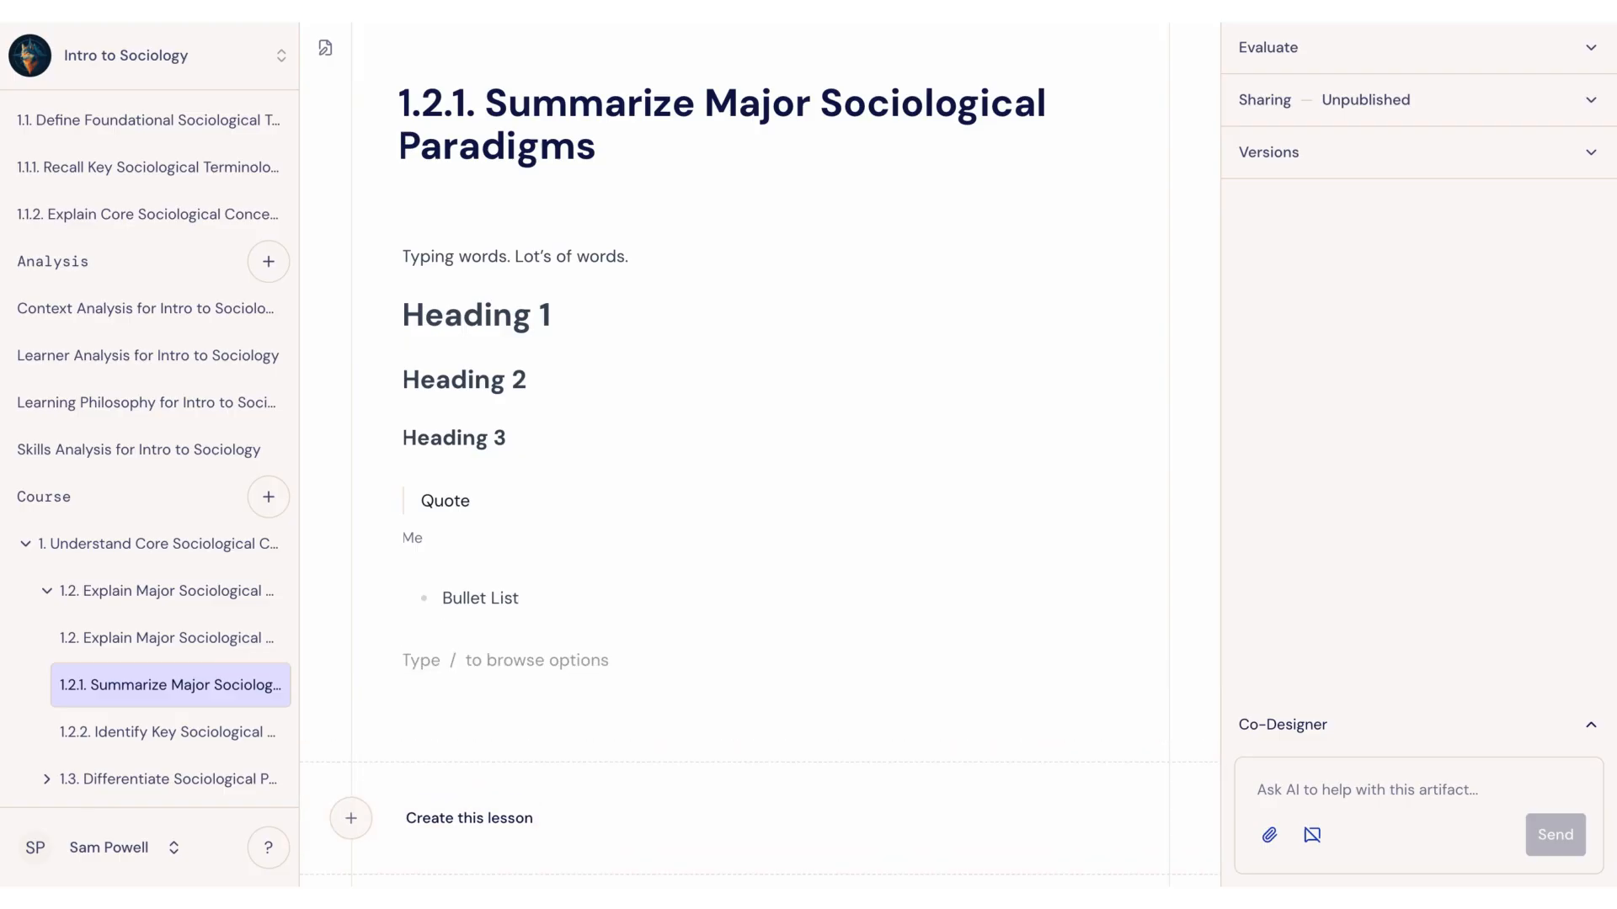
Step: Try starting another bullet item with the hyphen shorthand below the bullet list, and remove it
{"action": "type", "text": "-"}
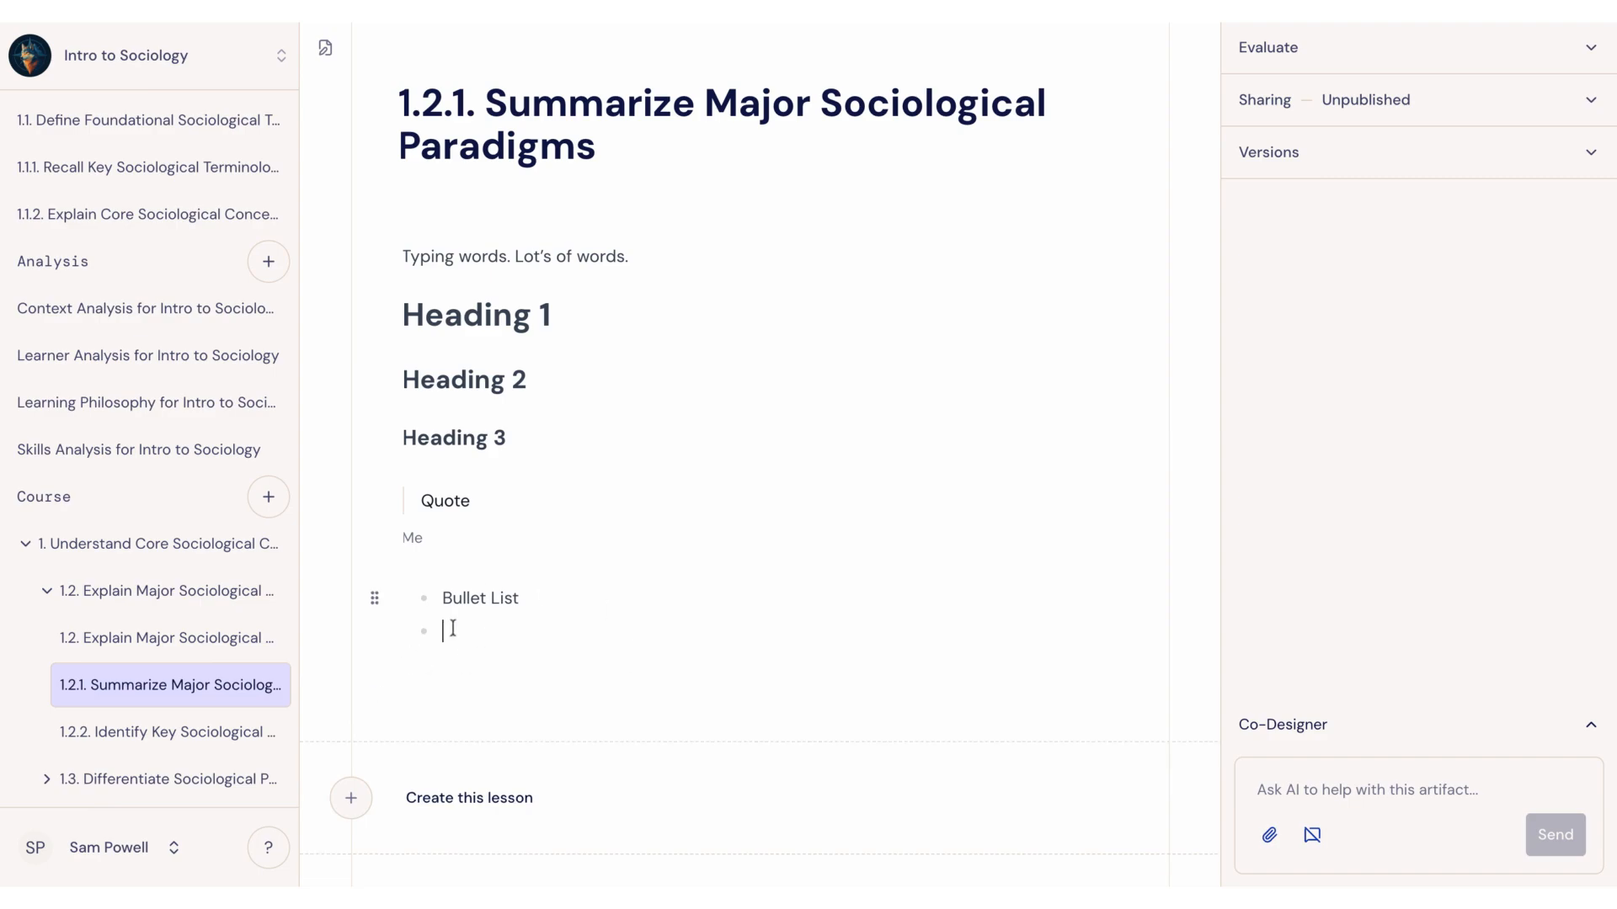
{"action": "key", "text": "BackSpace"}
{"action": "key", "text": "Return"}
{"action": "key", "text": "Return"}
Step: Insert a code block containing "Code Block" below the bullet list
{"action": "type", "text": "/"}
{"action": "scroll", "coordinate": [497, 715], "scroll_direction": "down", "scroll_amount": 4}
{"action": "left_click", "coordinate": [525, 765]}
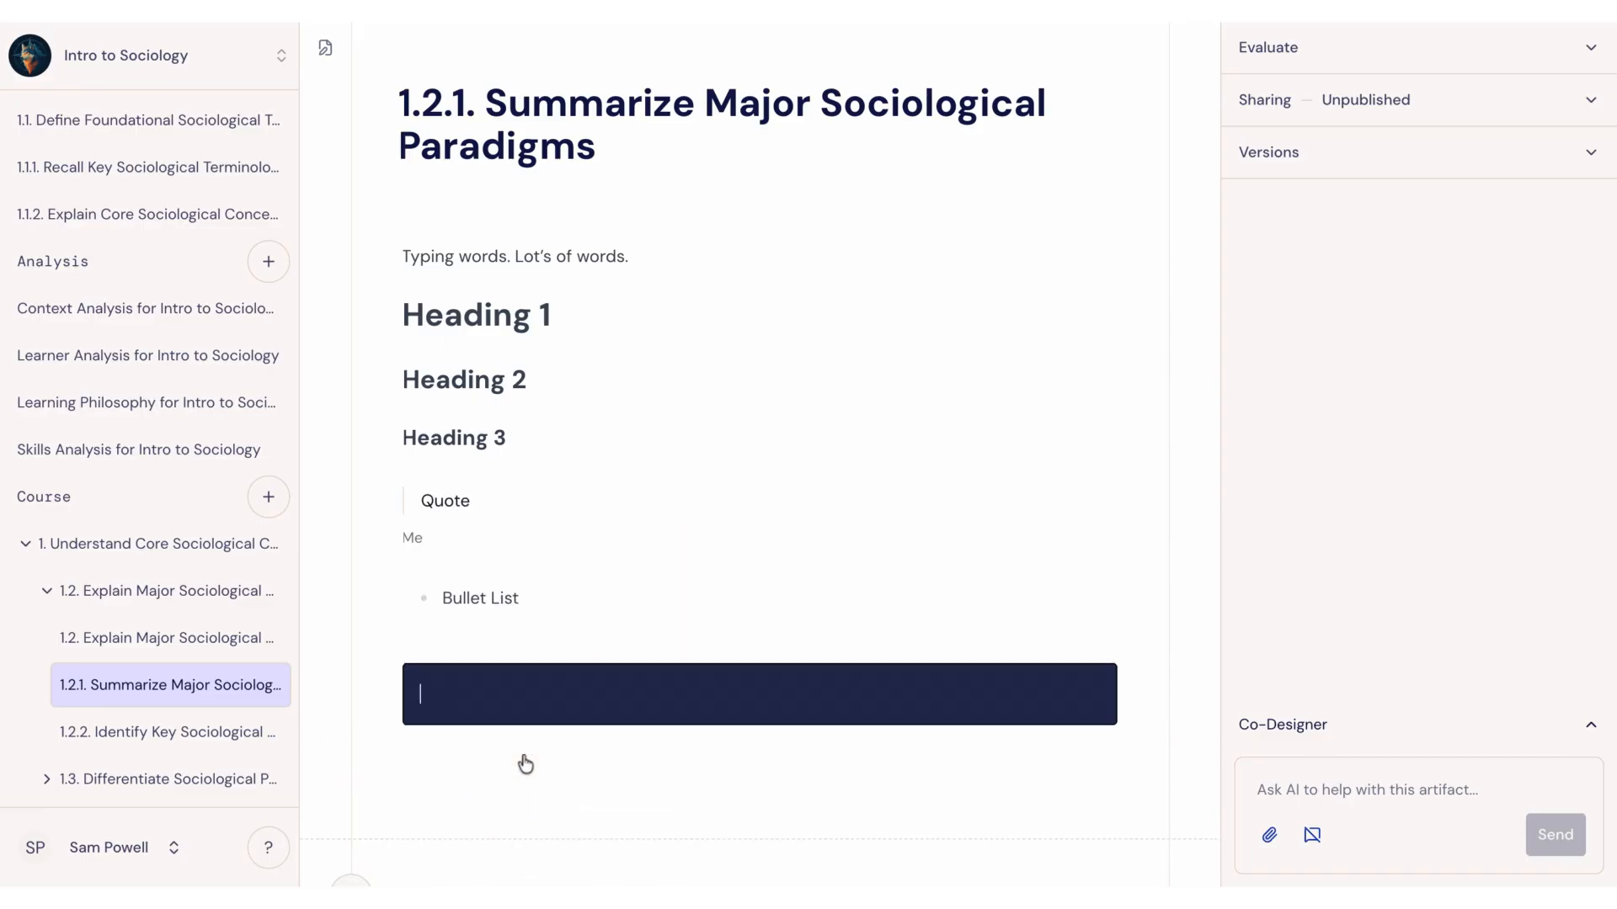
{"action": "type", "text": "Code Block"}
Step: Insert a numbered list below the code block with one item reading "Numbered List"
{"action": "left_click", "coordinate": [477, 782]}
{"action": "type", "text": "/"}
{"action": "scroll", "coordinate": [499, 793], "scroll_direction": "down", "scroll_amount": 4}
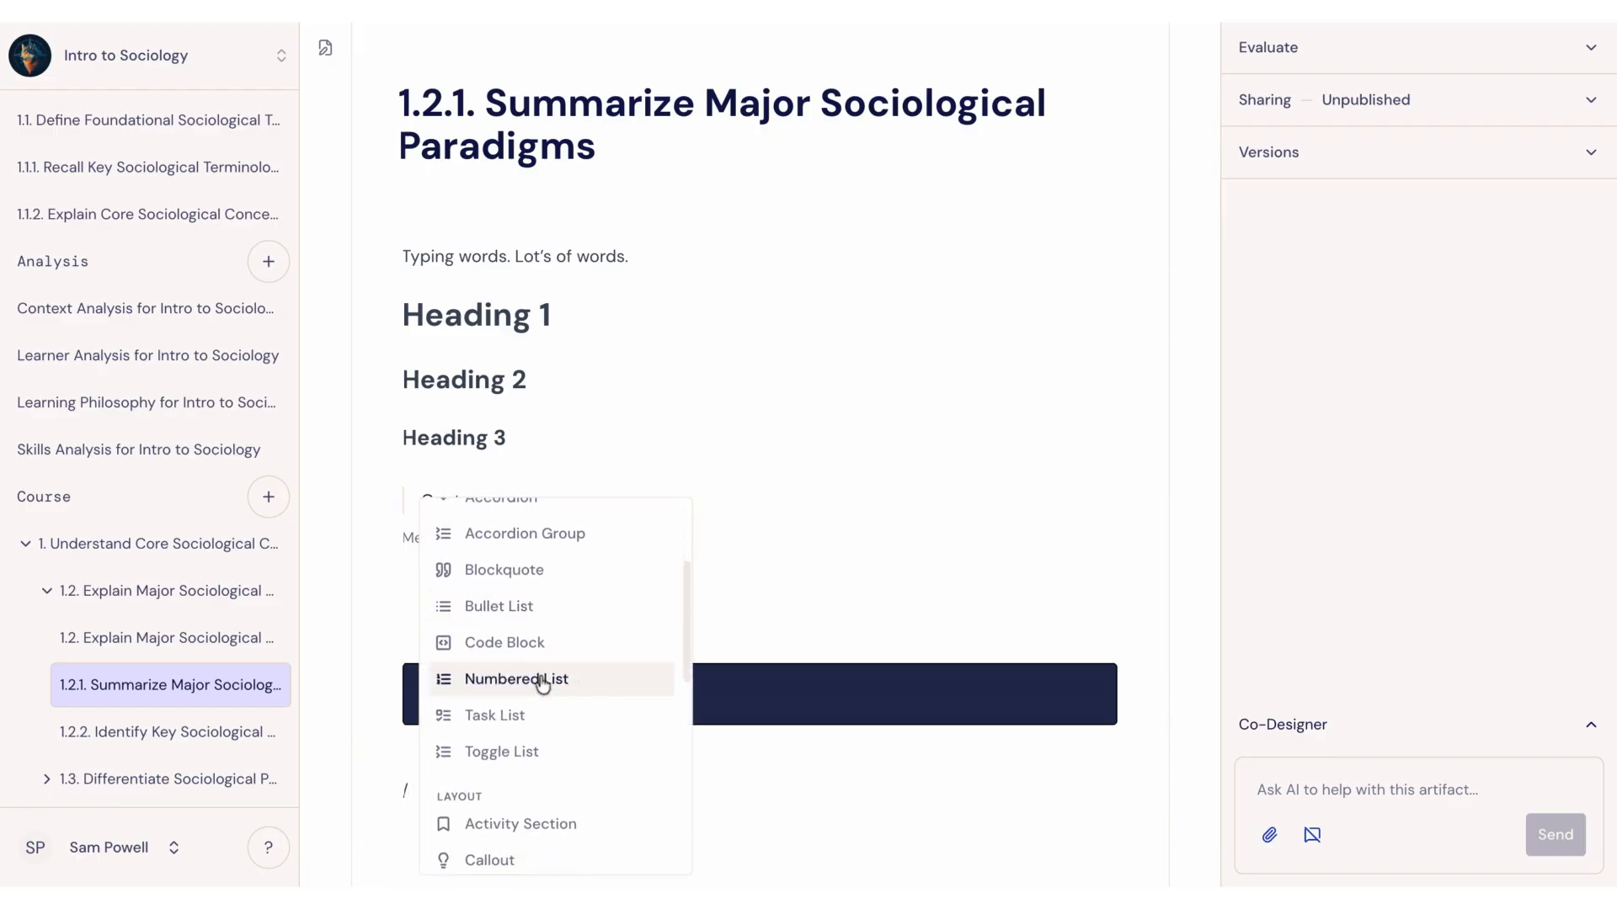
{"action": "left_click", "coordinate": [546, 678]}
{"action": "type", "text": "Numbered List"}
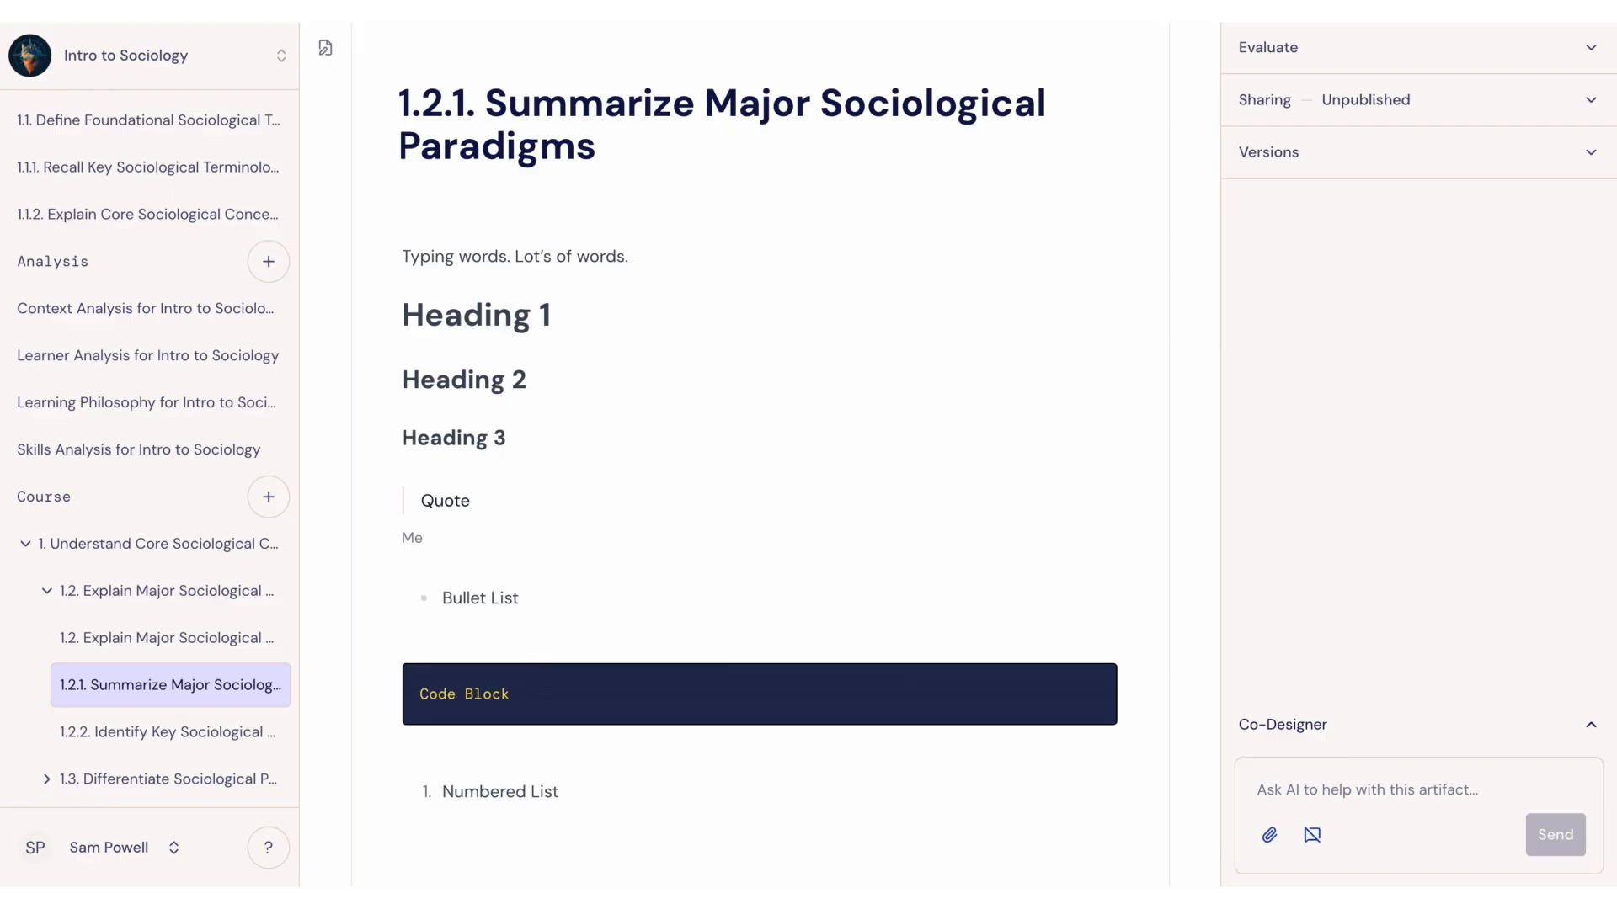
Step: Start a second numbered list below the first using the number shorthand, with the item "Numbered List"
{"action": "key", "text": "Return"}
{"action": "type", "text": "1."}
{"action": "scroll", "coordinate": [645, 651], "scroll_direction": "down", "scroll_amount": 2}
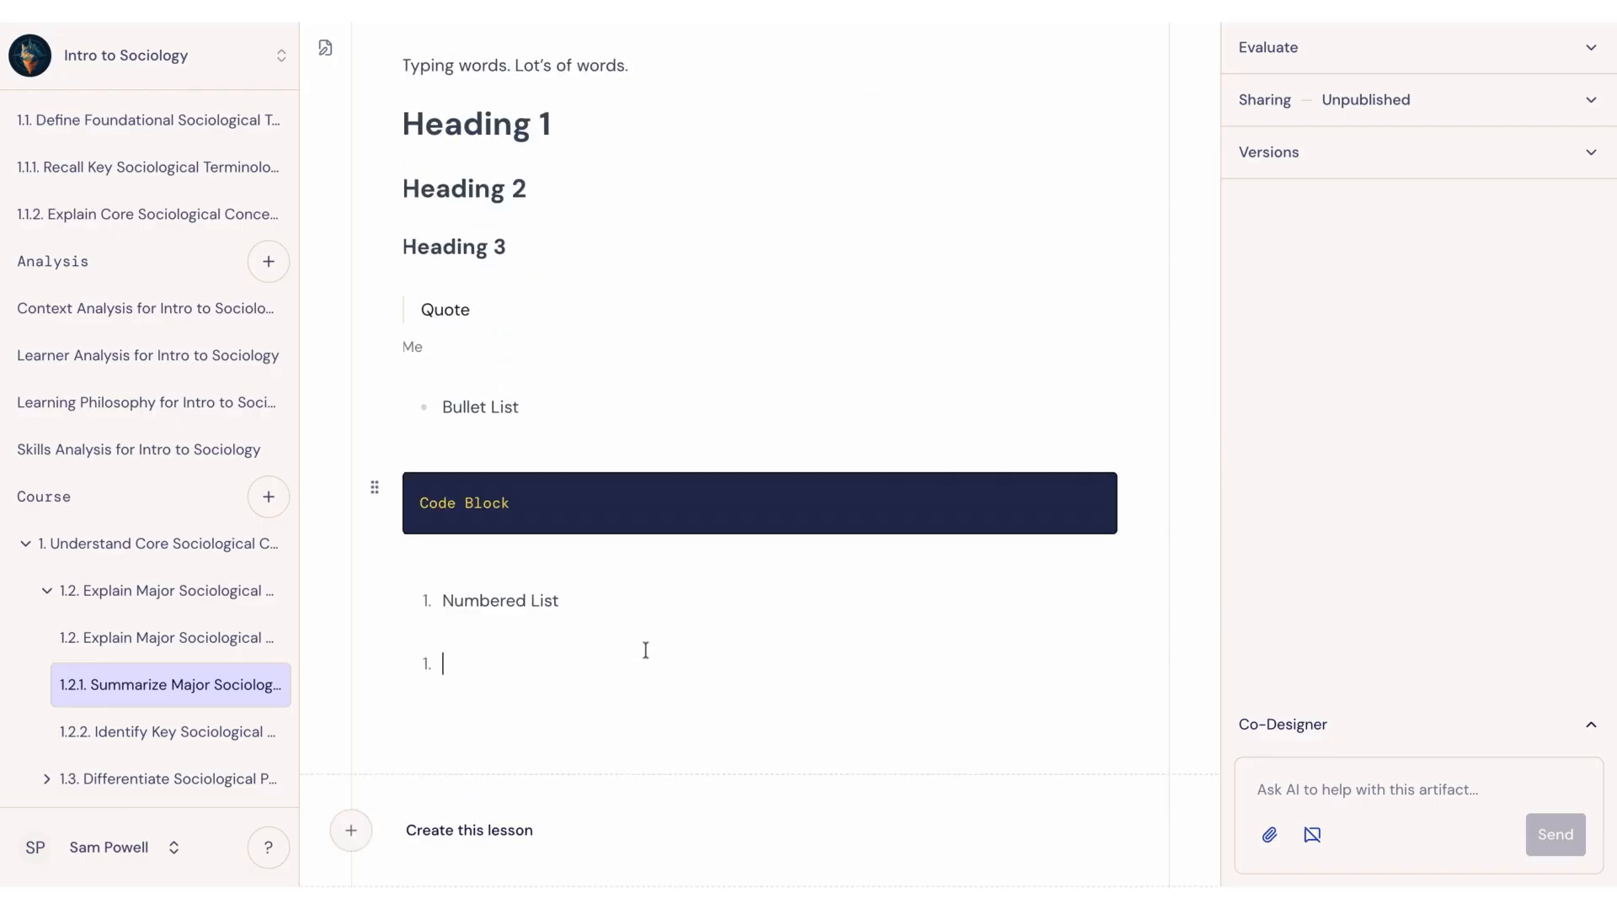
{"action": "type", "text": "Numbered List"}
{"action": "key", "text": "Return"}
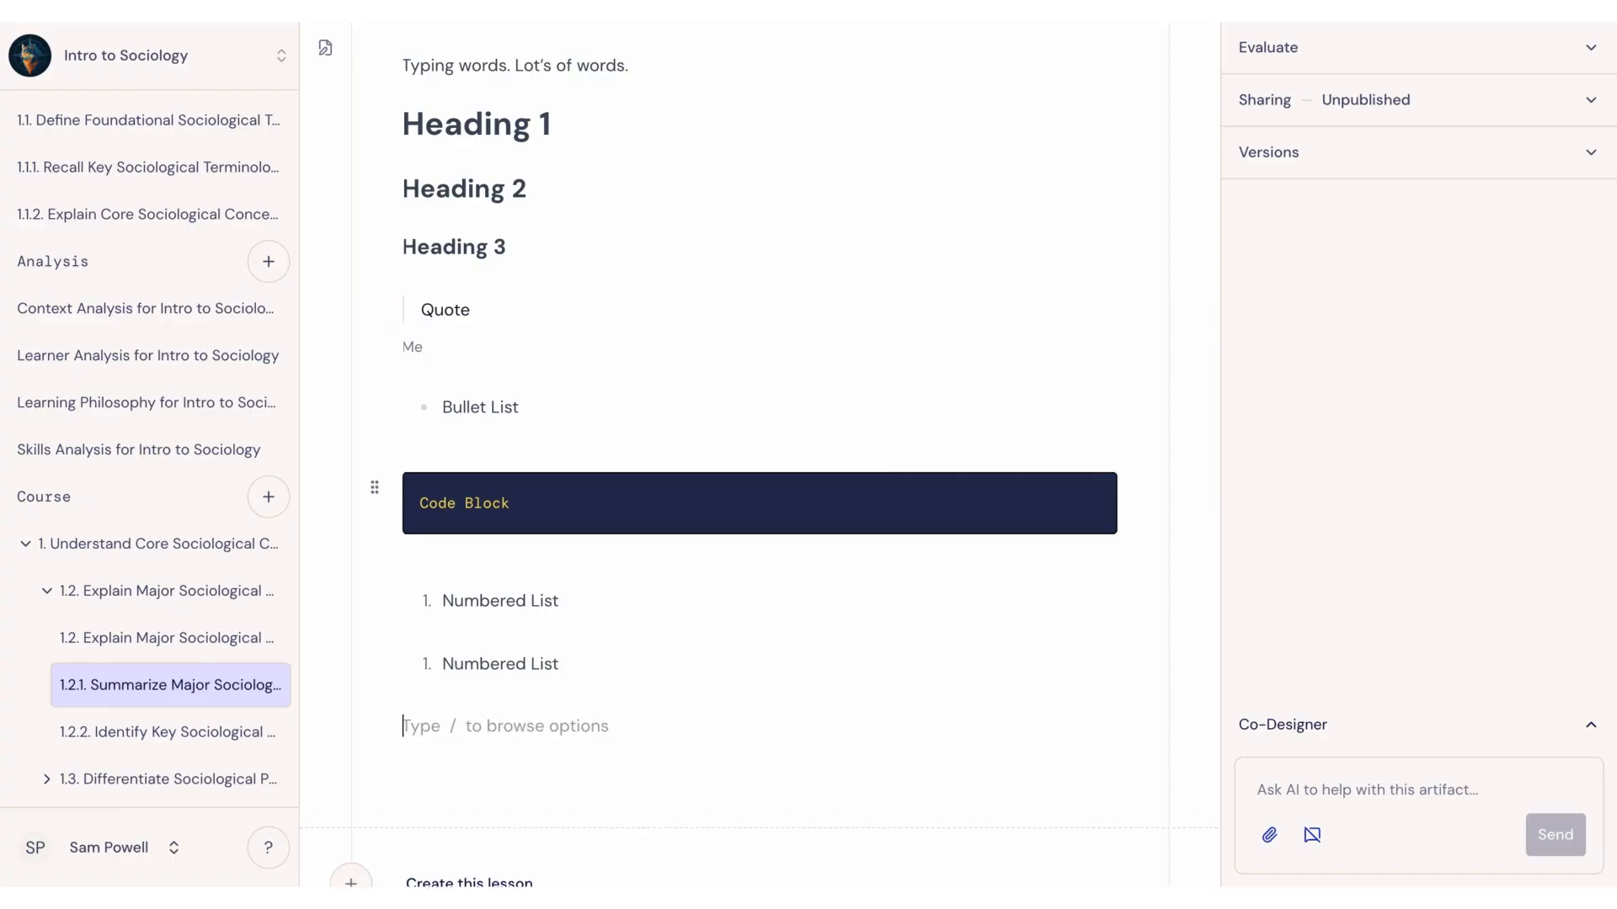
Step: Insert a task list item reading "Task List" below the numbered lists, mark it as done and leave the list
{"action": "type", "text": "/"}
{"action": "key", "text": "Down"}
{"action": "key", "text": "Down"}
{"action": "key", "text": "Down"}
{"action": "key", "text": "Down"}
{"action": "key", "text": "Down"}
{"action": "key", "text": "Down"}
{"action": "key", "text": "Down"}
{"action": "key", "text": "Down"}
{"action": "key", "text": "Down"}
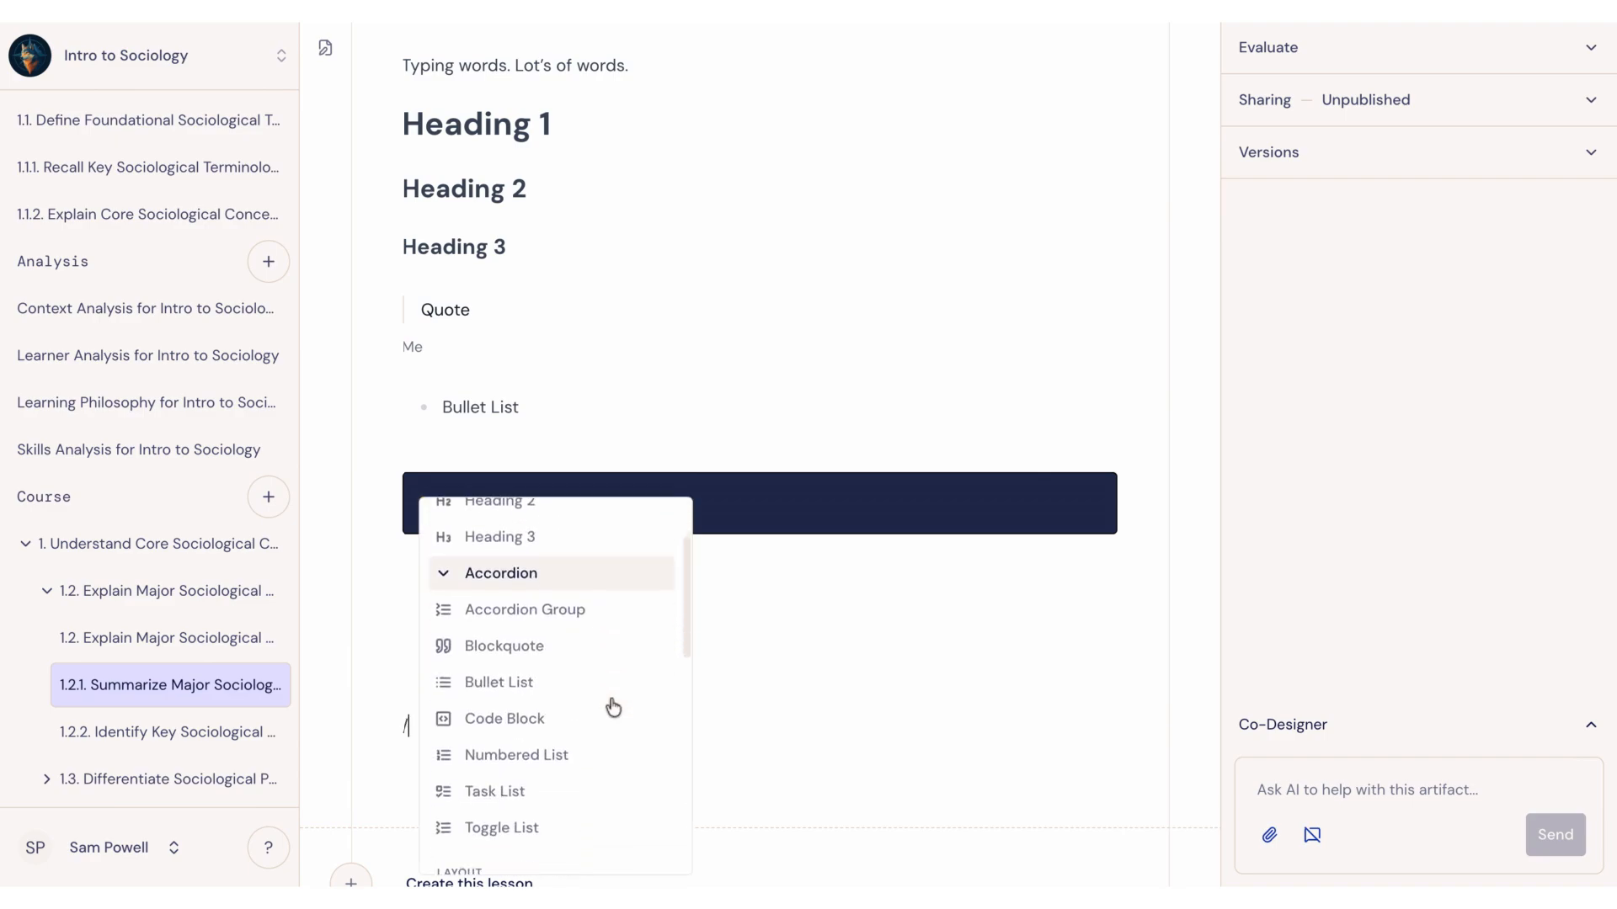
{"action": "left_click", "coordinate": [505, 718]}
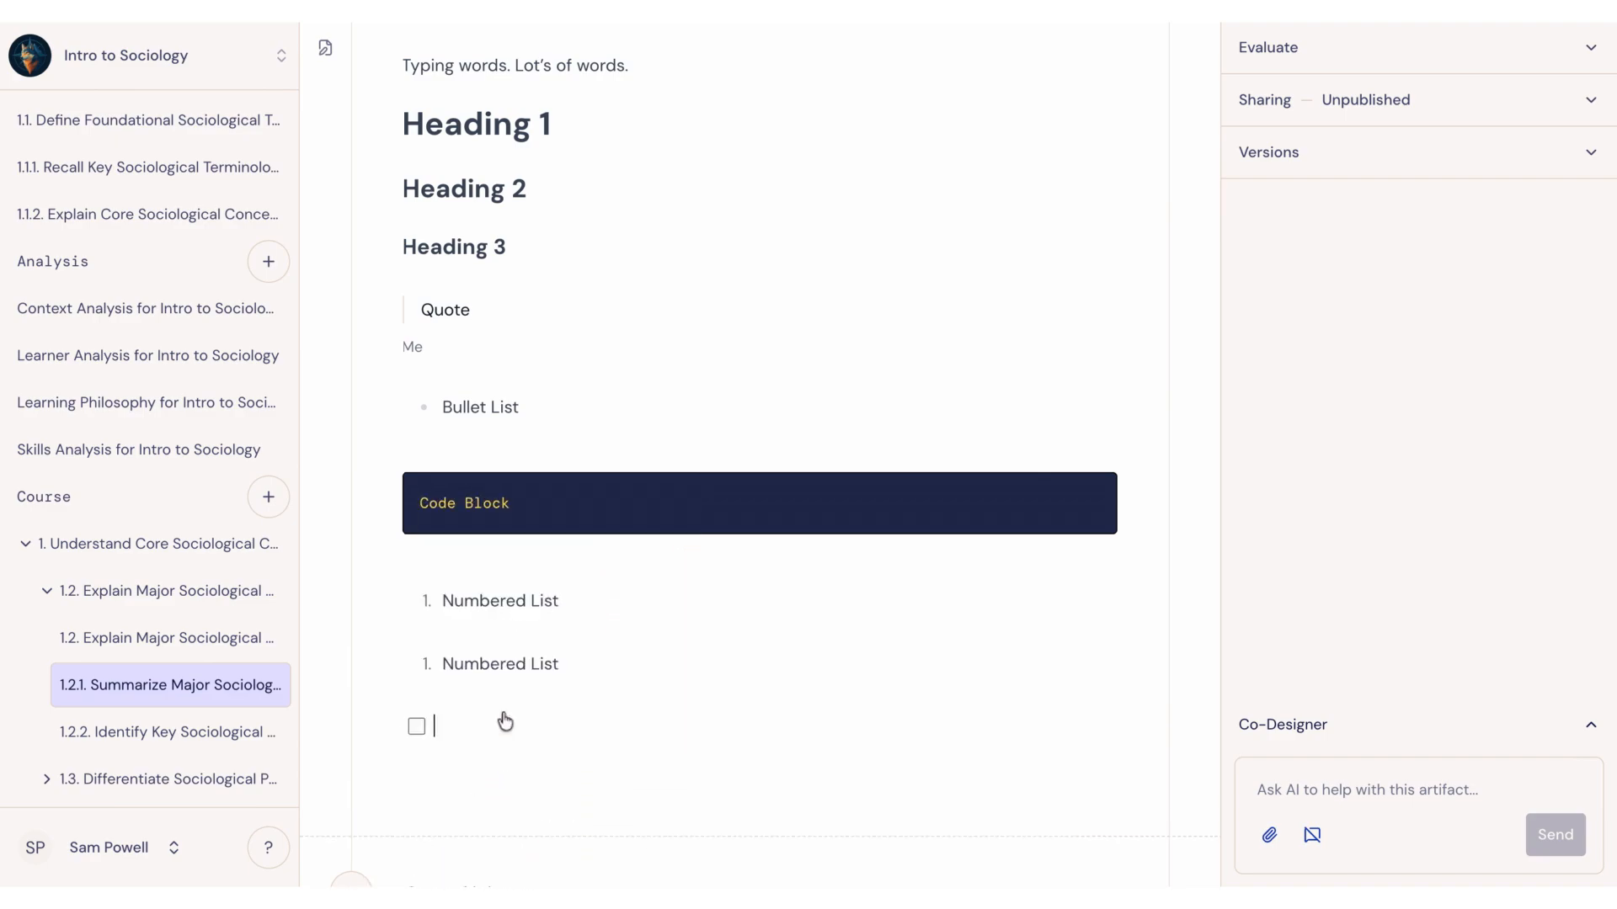
{"action": "type", "text": "Task List"}
{"action": "left_click", "coordinate": [418, 726]}
{"action": "key", "text": "Return"}
{"action": "key", "text": "Return"}
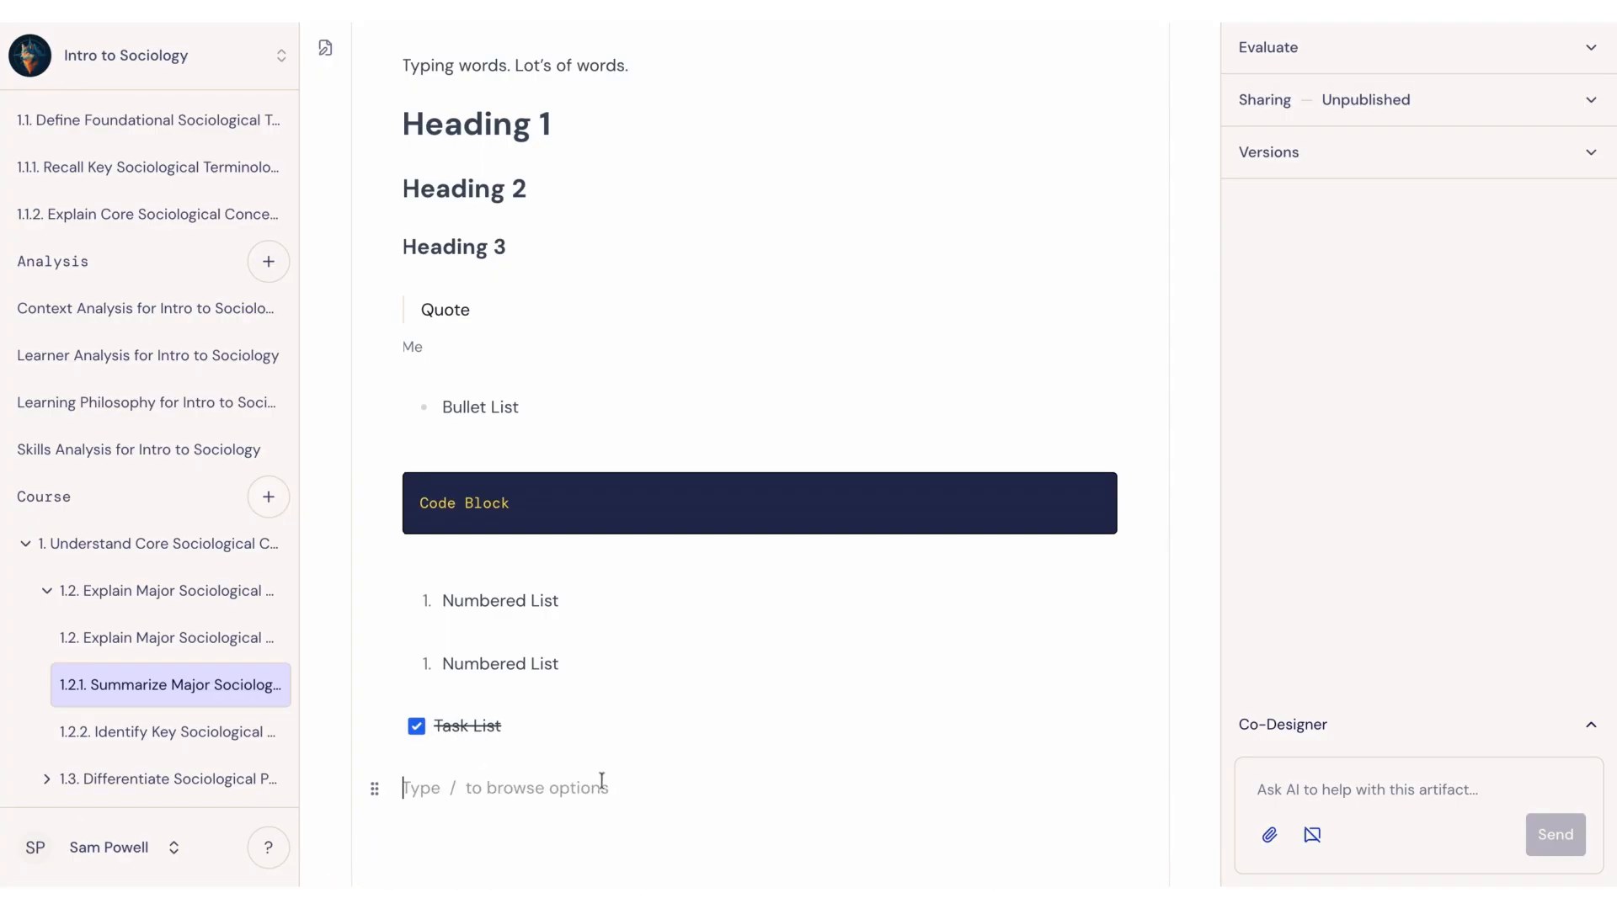
Step: Insert a toggle list below the task list
{"action": "type", "text": "/"}
{"action": "scroll", "coordinate": [570, 761], "scroll_direction": "down", "scroll_amount": 3}
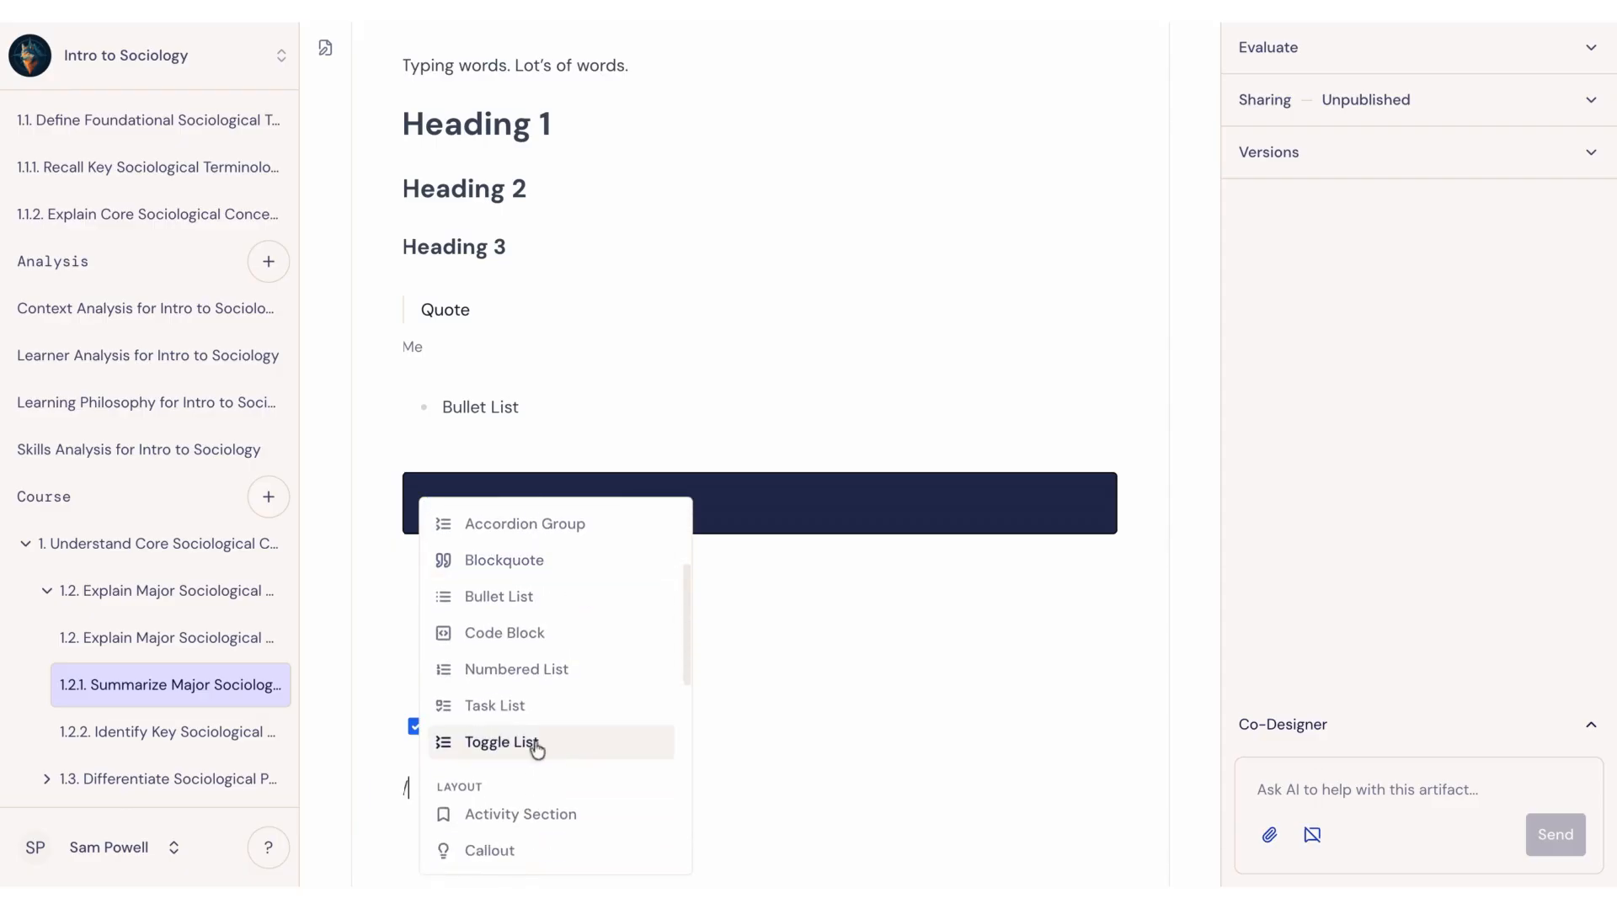
{"action": "left_click", "coordinate": [520, 748]}
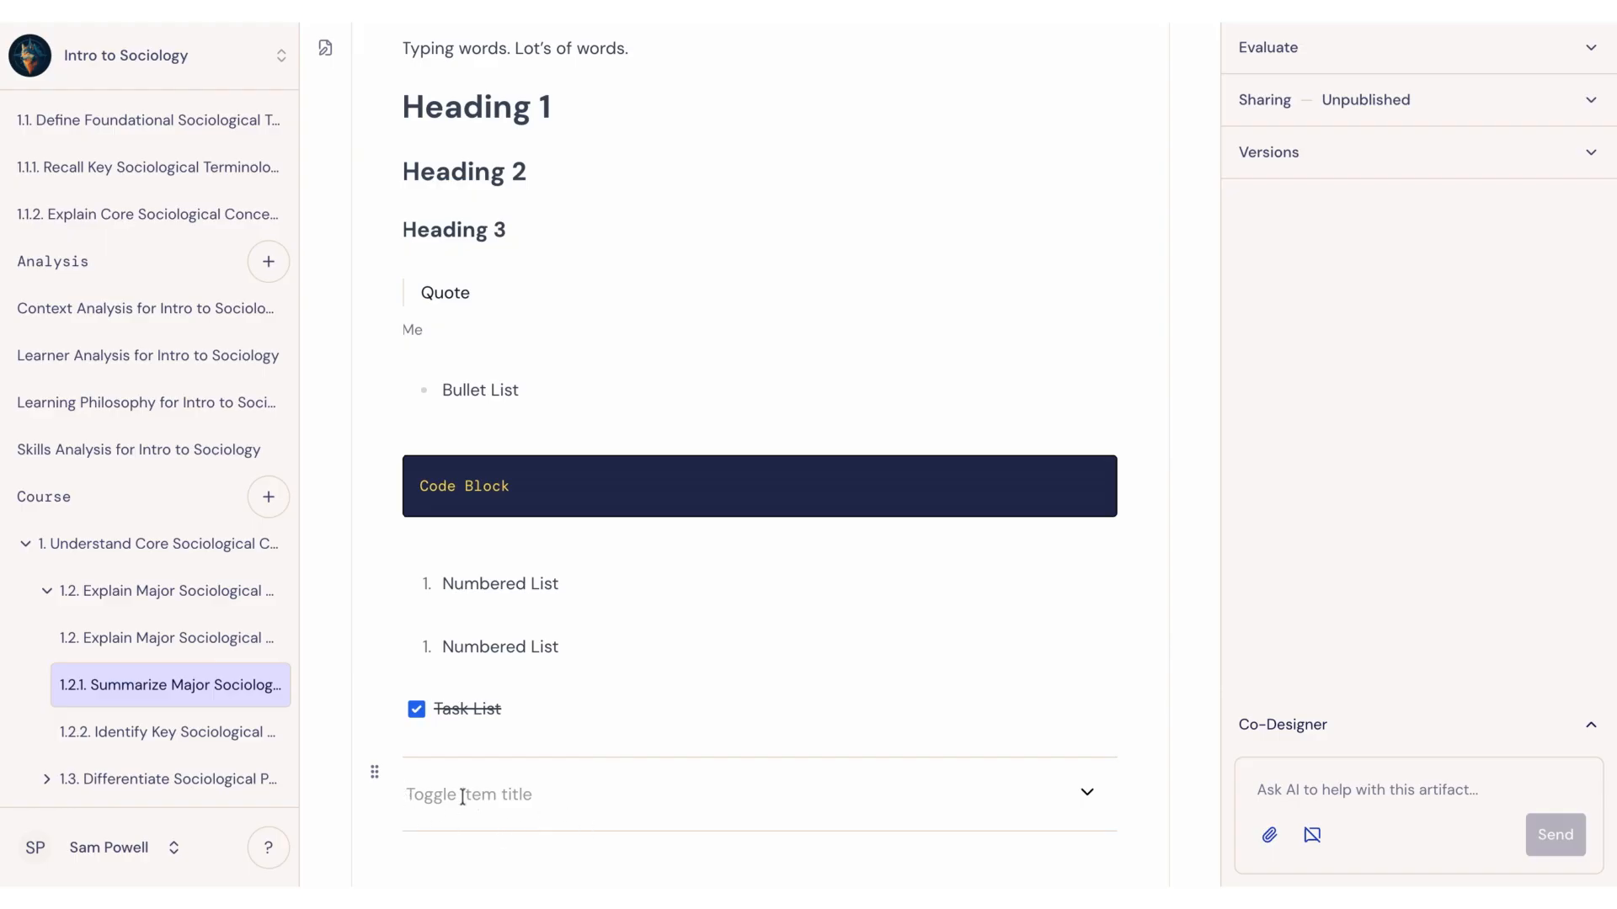
Step: Delete the toggle list and the task list from the end of the lesson
{"action": "left_click", "coordinate": [373, 772]}
{"action": "left_click", "coordinate": [377, 772]}
{"action": "left_click", "coordinate": [381, 771]}
{"action": "left_click", "coordinate": [386, 720]}
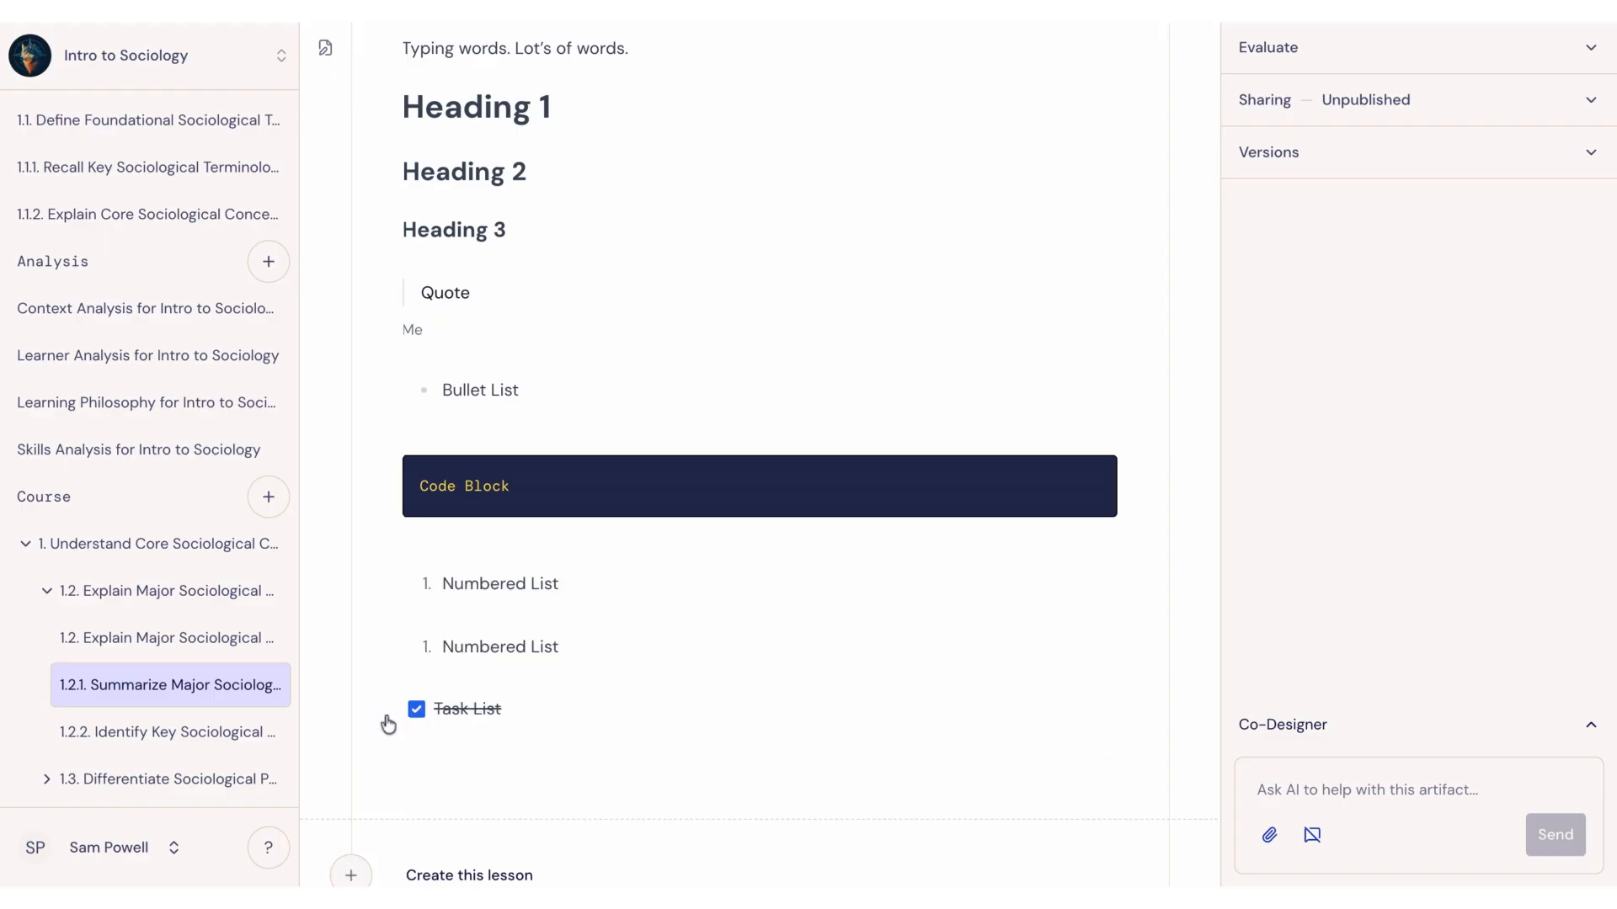
{"action": "left_click", "coordinate": [377, 712]}
{"action": "left_click", "coordinate": [419, 658]}
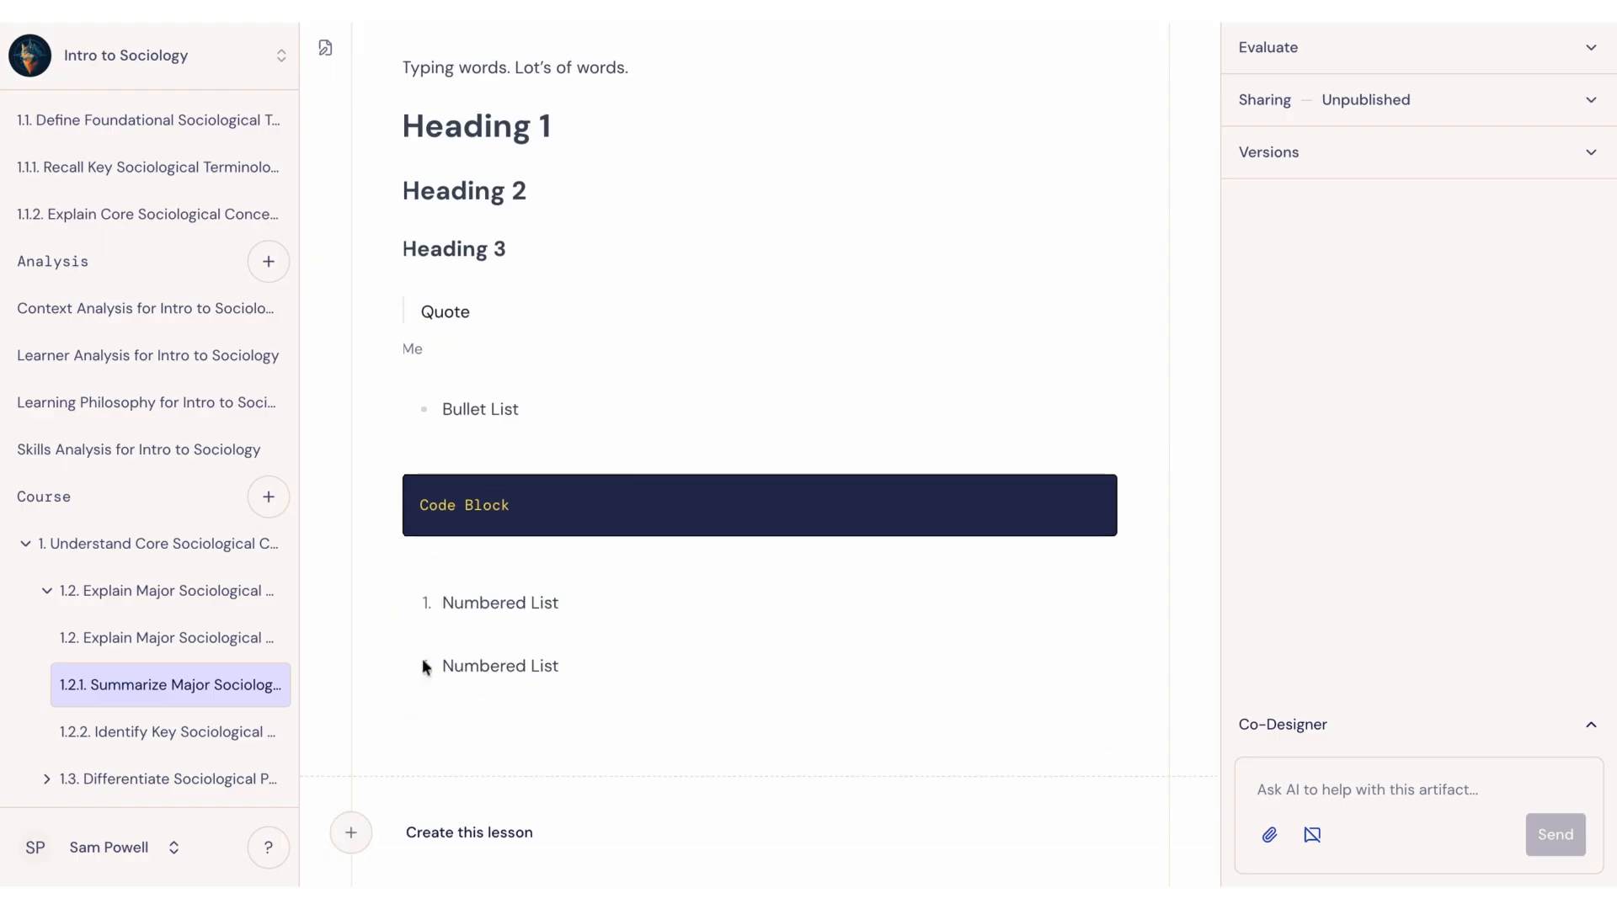
Step: Duplicate the second numbered list and delete both the copy and its original, leaving only the first numbered list
{"action": "left_click", "coordinate": [388, 670]}
{"action": "left_click", "coordinate": [407, 785]}
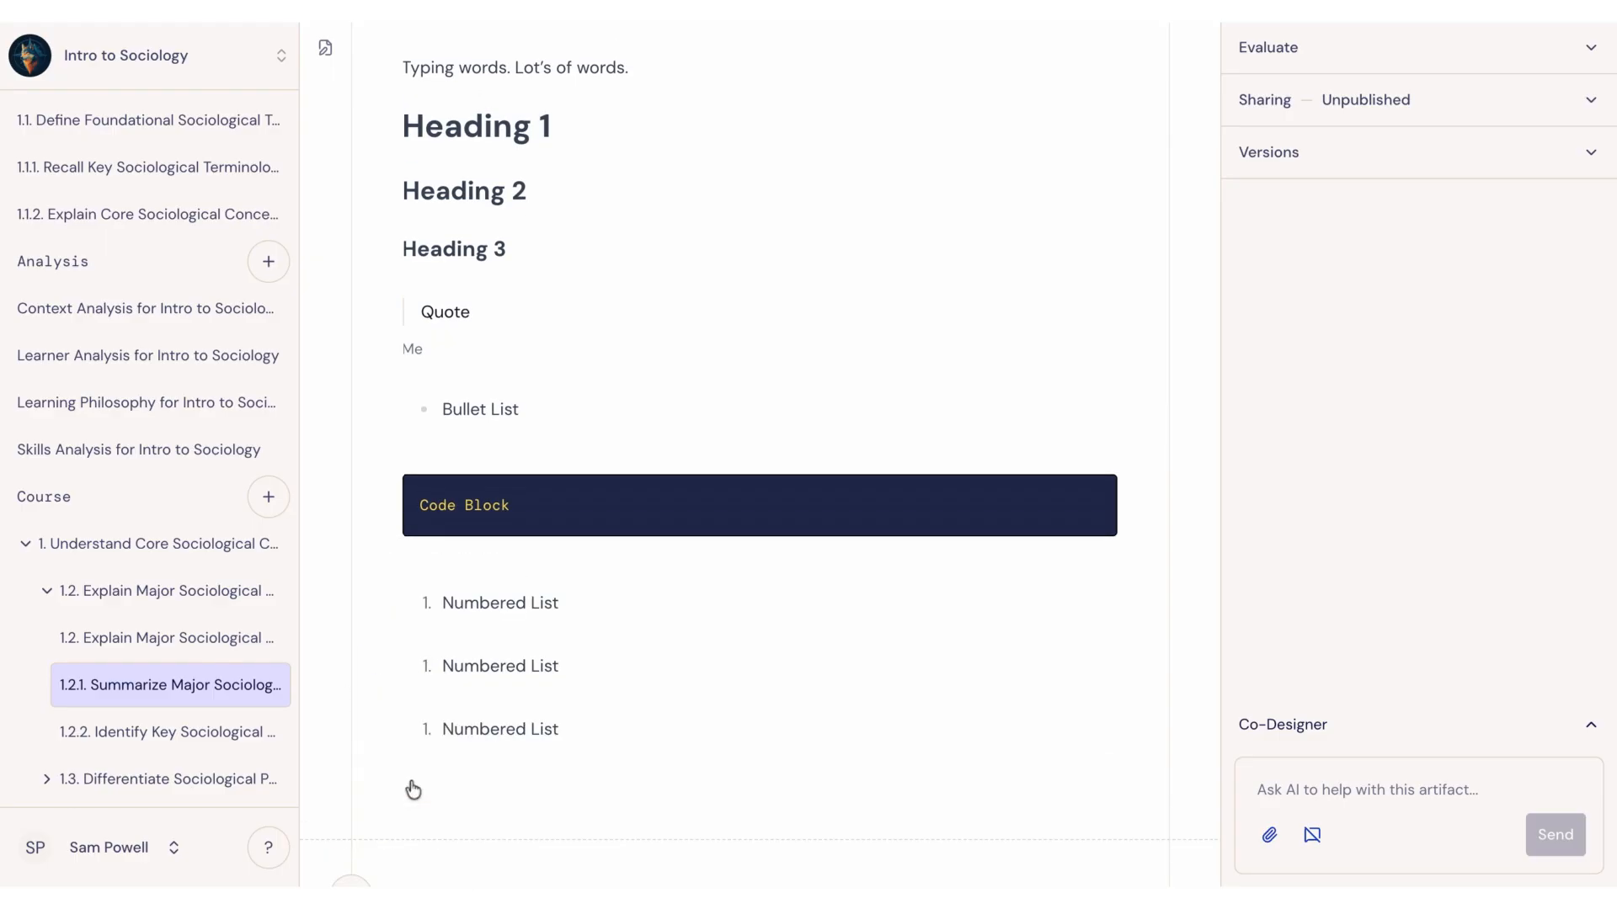
{"action": "left_click_drag", "start_coordinate": [592, 722], "coordinate": [426, 660]}
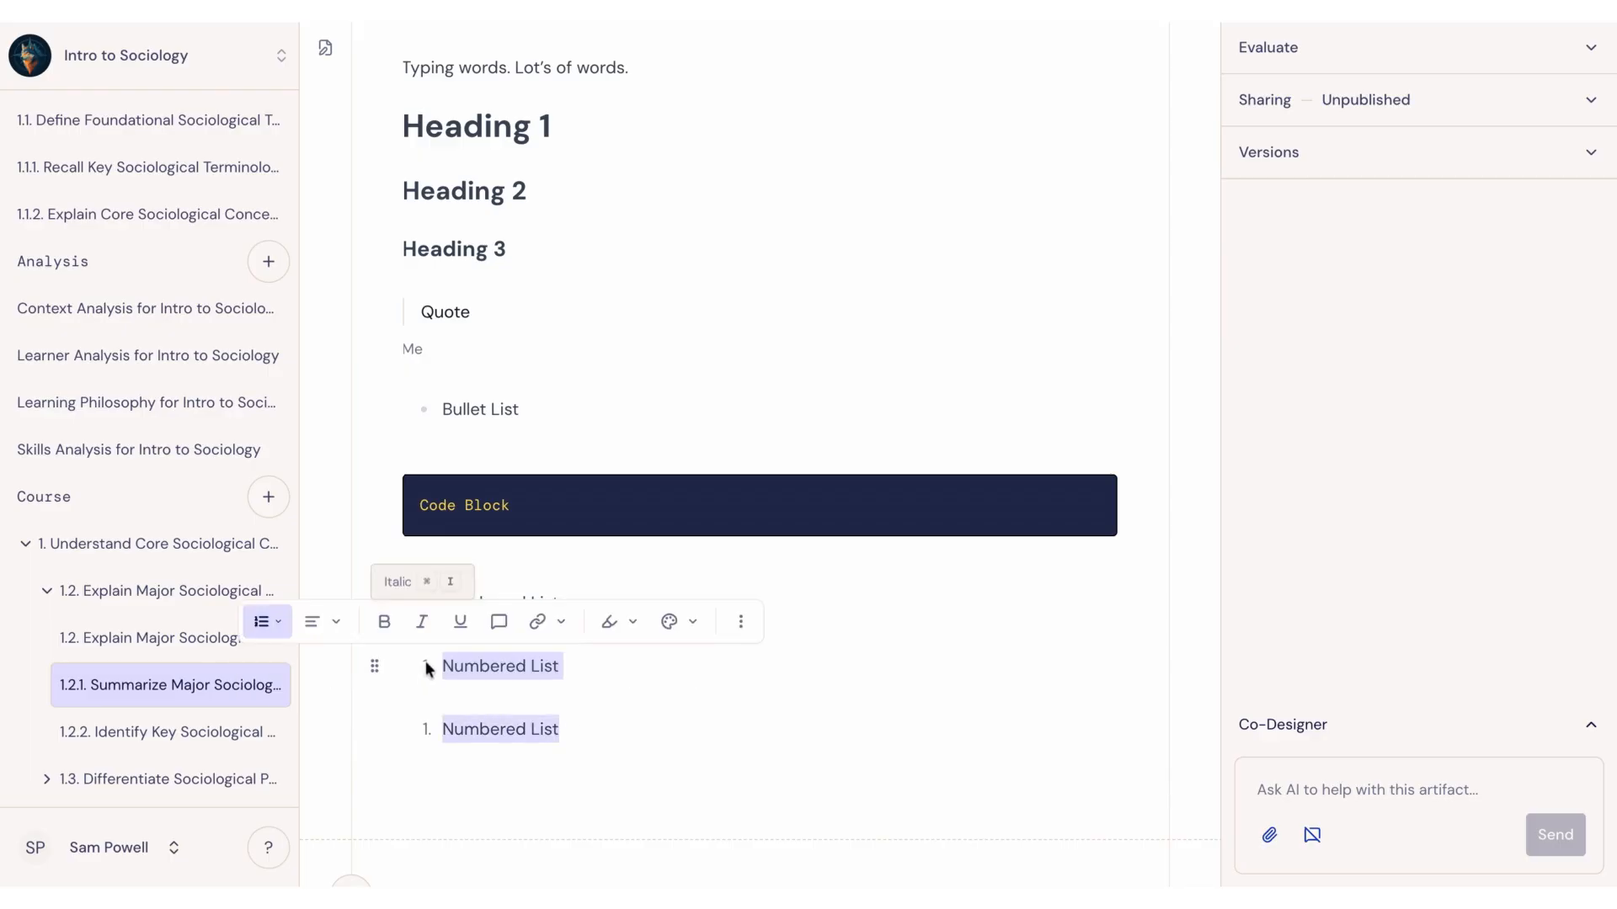
{"action": "key", "text": "BackSpace"}
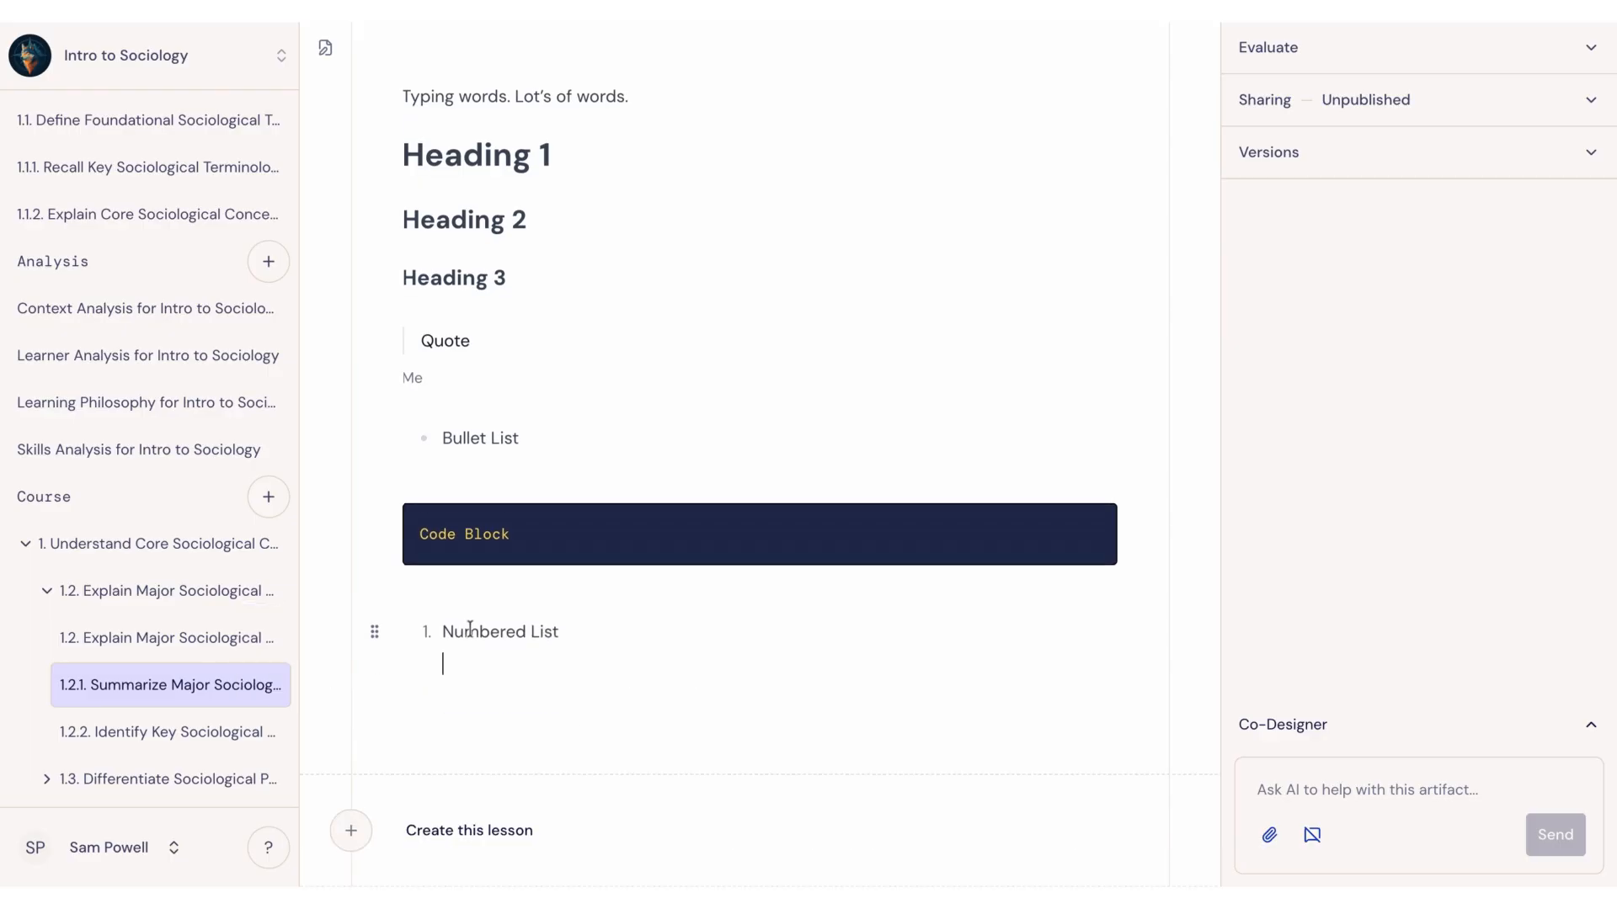
{"action": "key", "text": "BackSpace"}
Step: Try to clear the formatting of the remaining numbered list and reopen its block options
{"action": "left_click", "coordinate": [376, 666]}
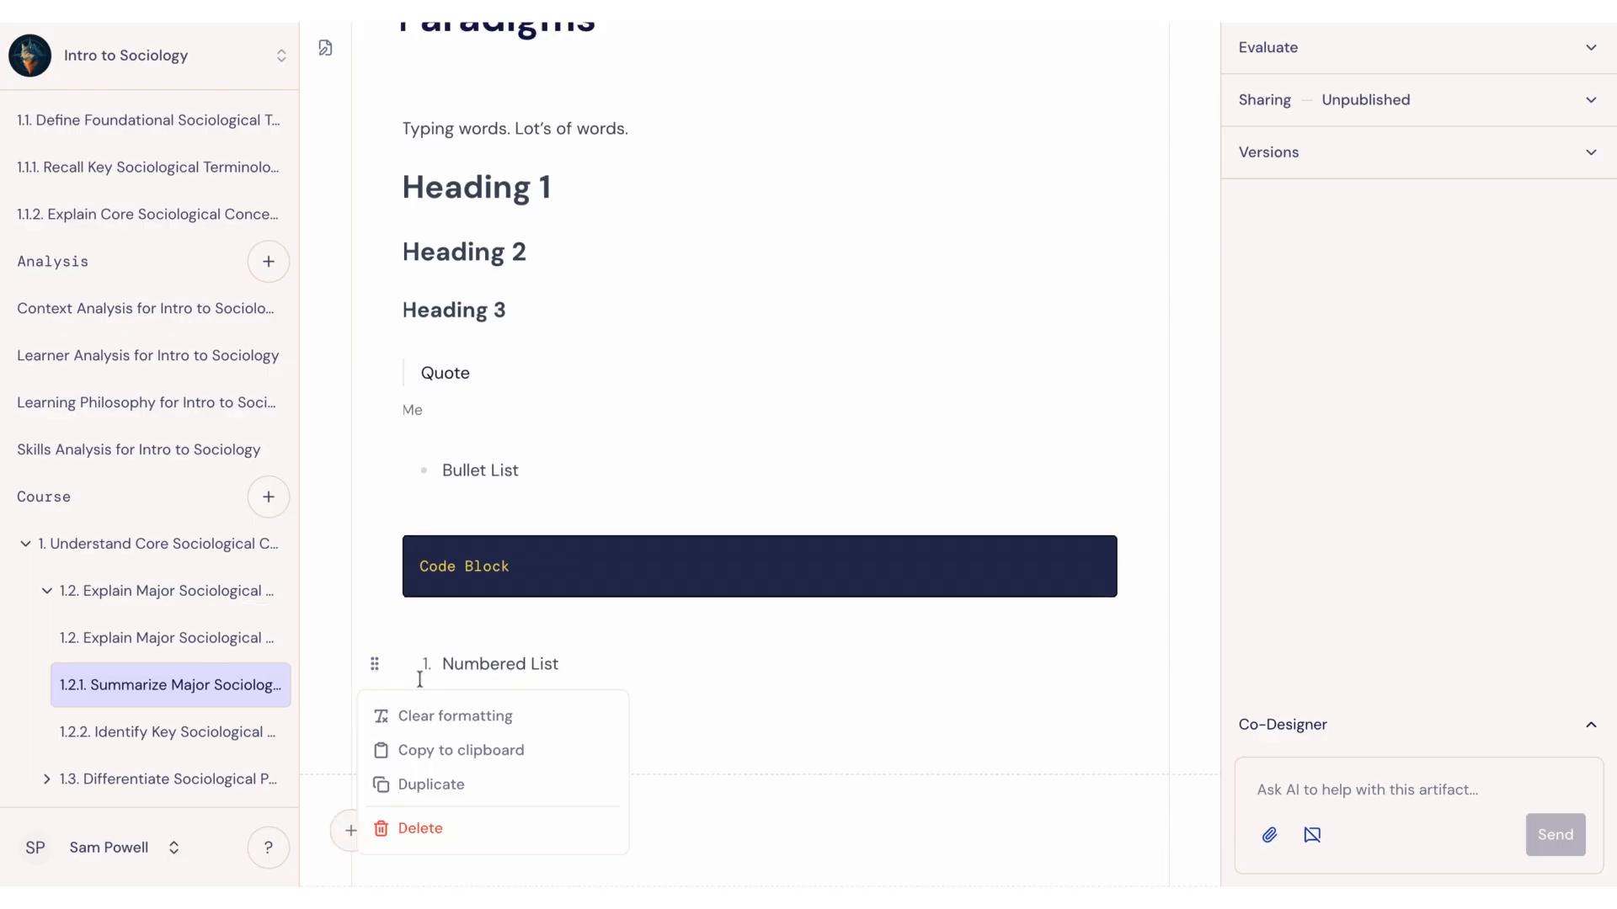
{"action": "left_click", "coordinate": [421, 717]}
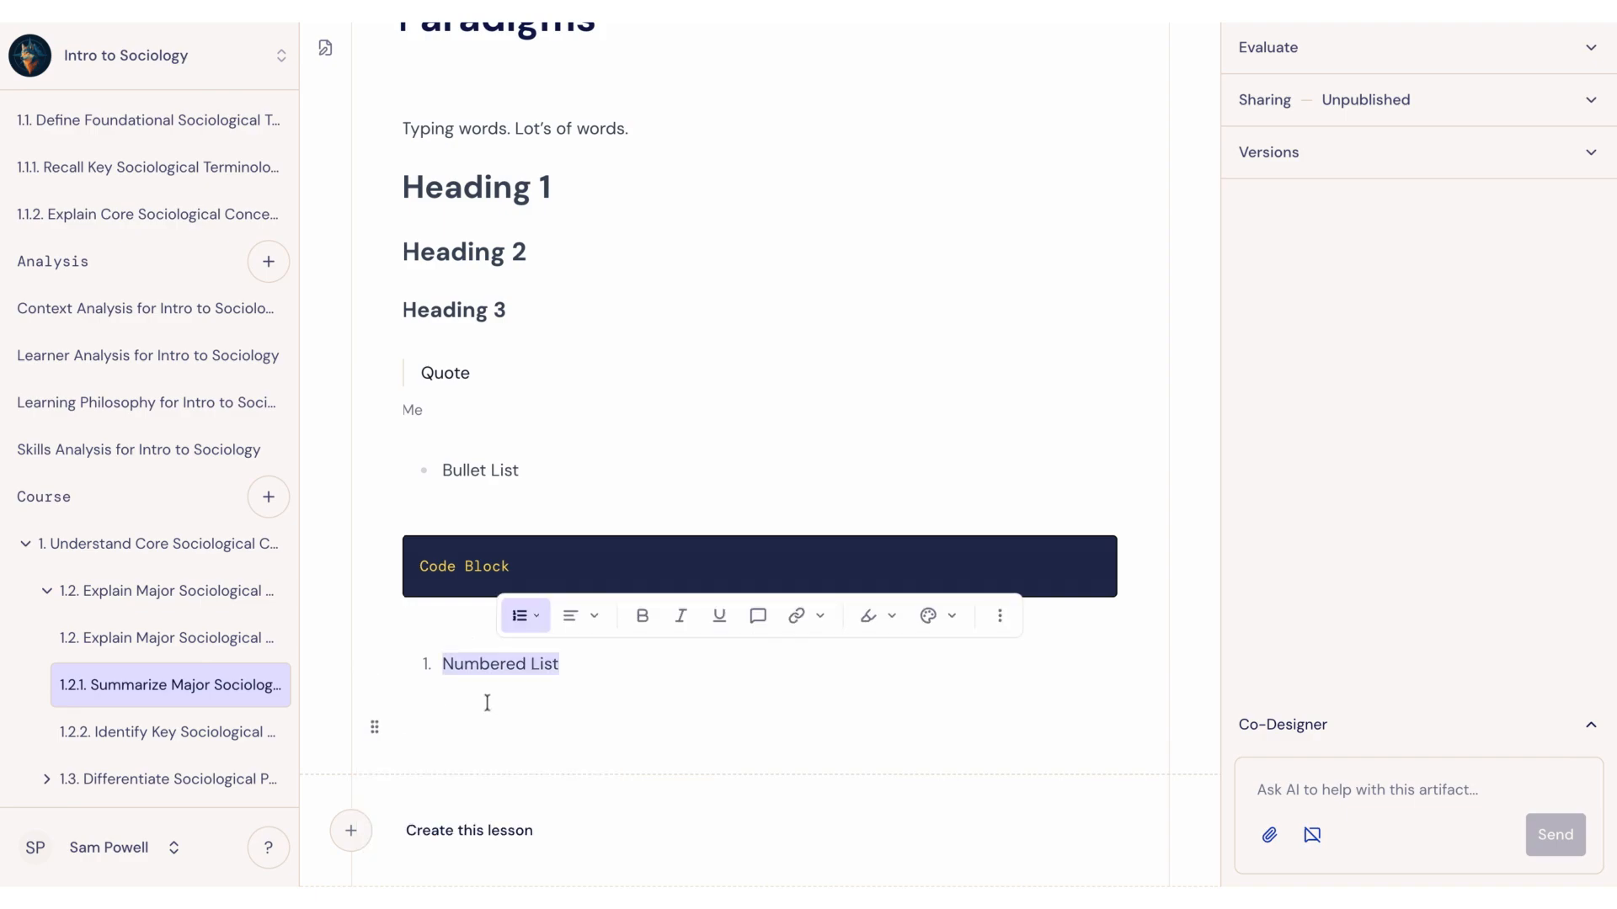
{"action": "left_click", "coordinate": [595, 667]}
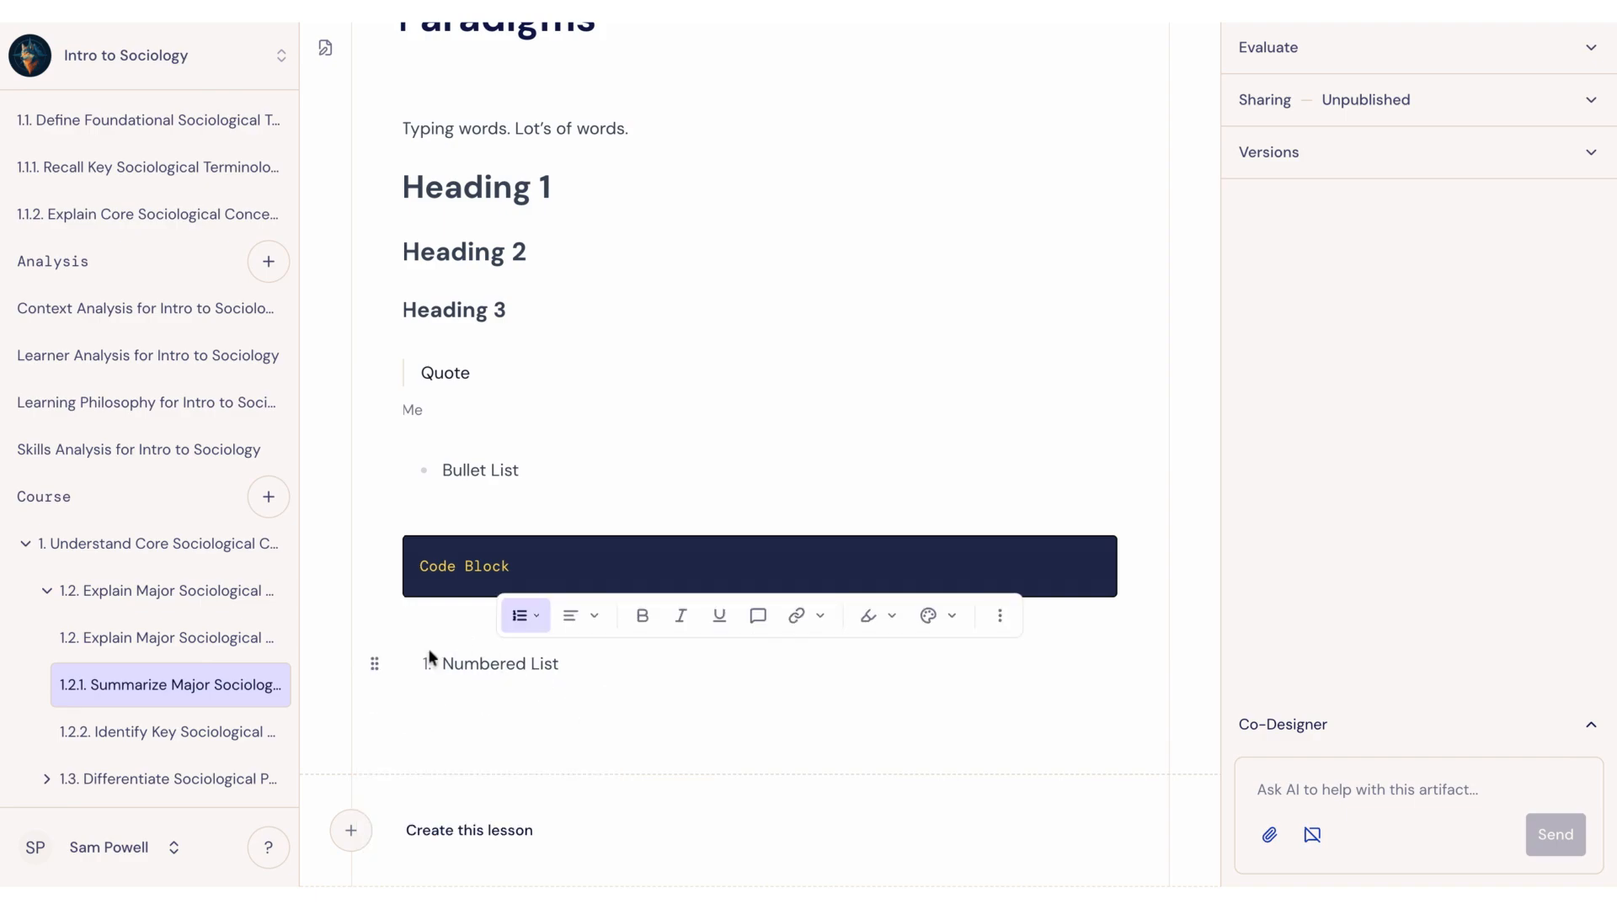
{"action": "left_click", "coordinate": [375, 664]}
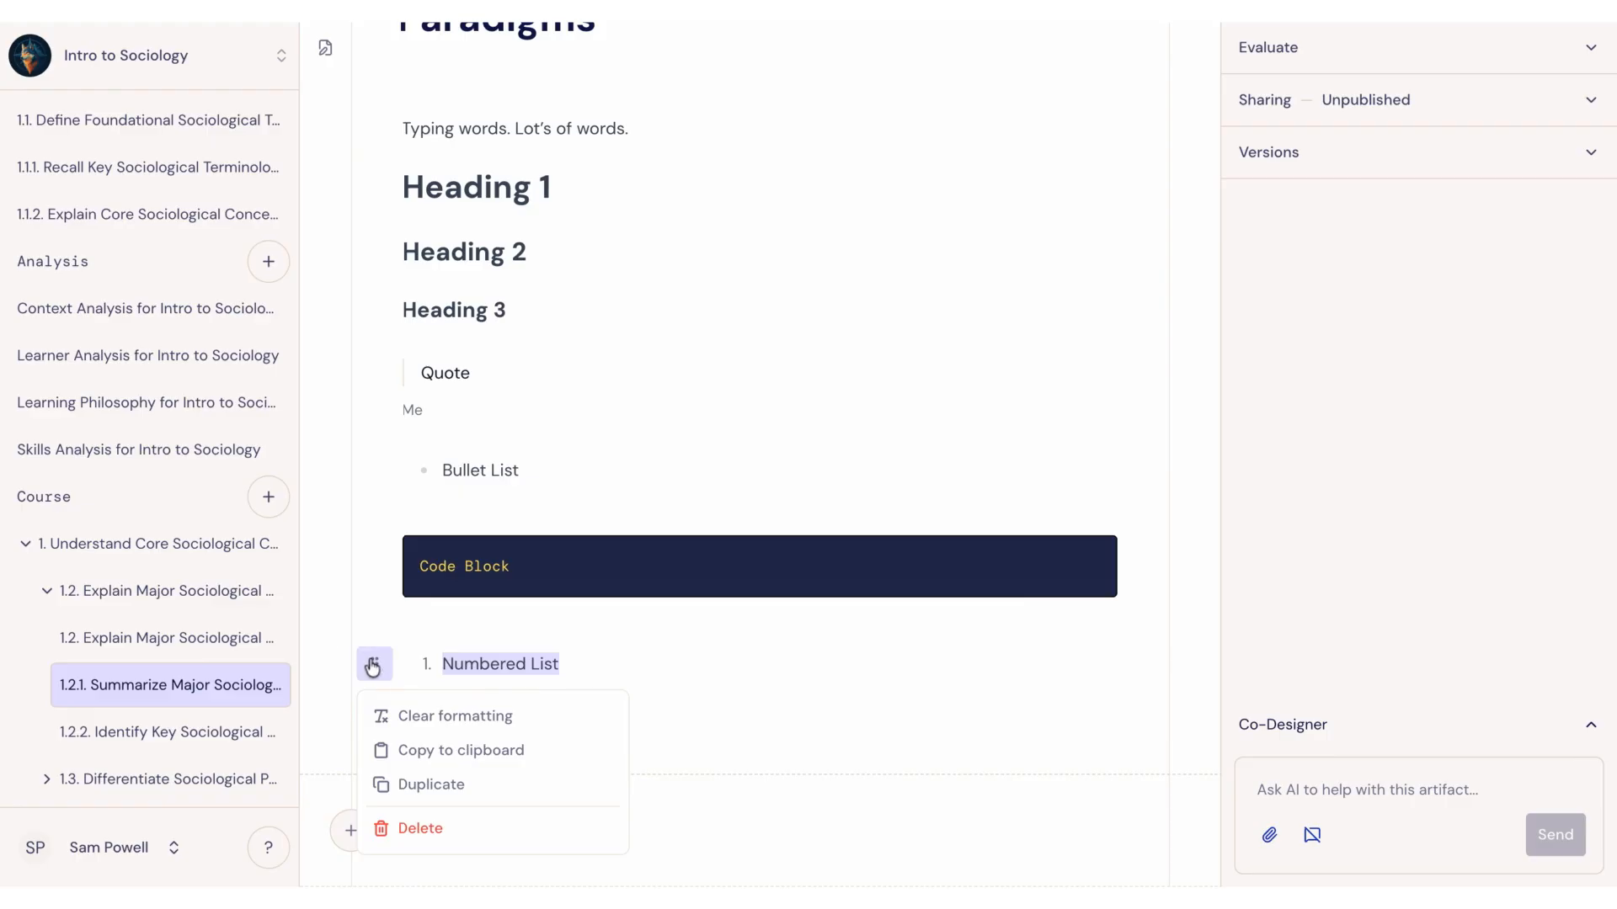
{"action": "left_click", "coordinate": [386, 639]}
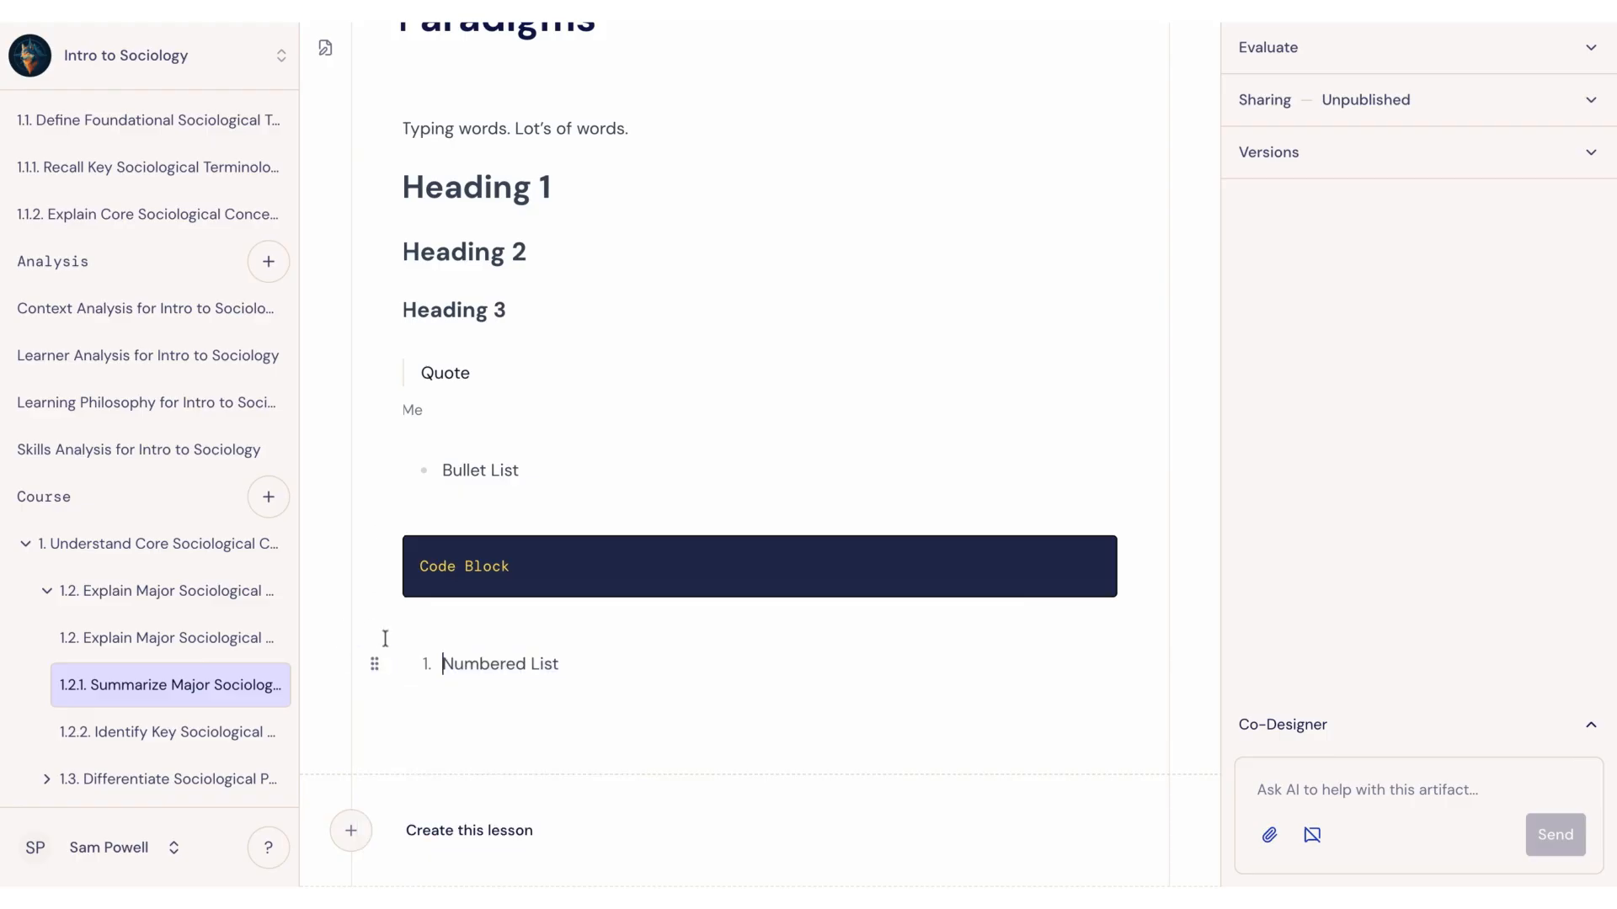
Step: Move the numbered list above the bullet list and the Heading 1 block between the bullet list and the code block
{"action": "left_click_drag", "start_coordinate": [375, 672], "coordinate": [371, 436]}
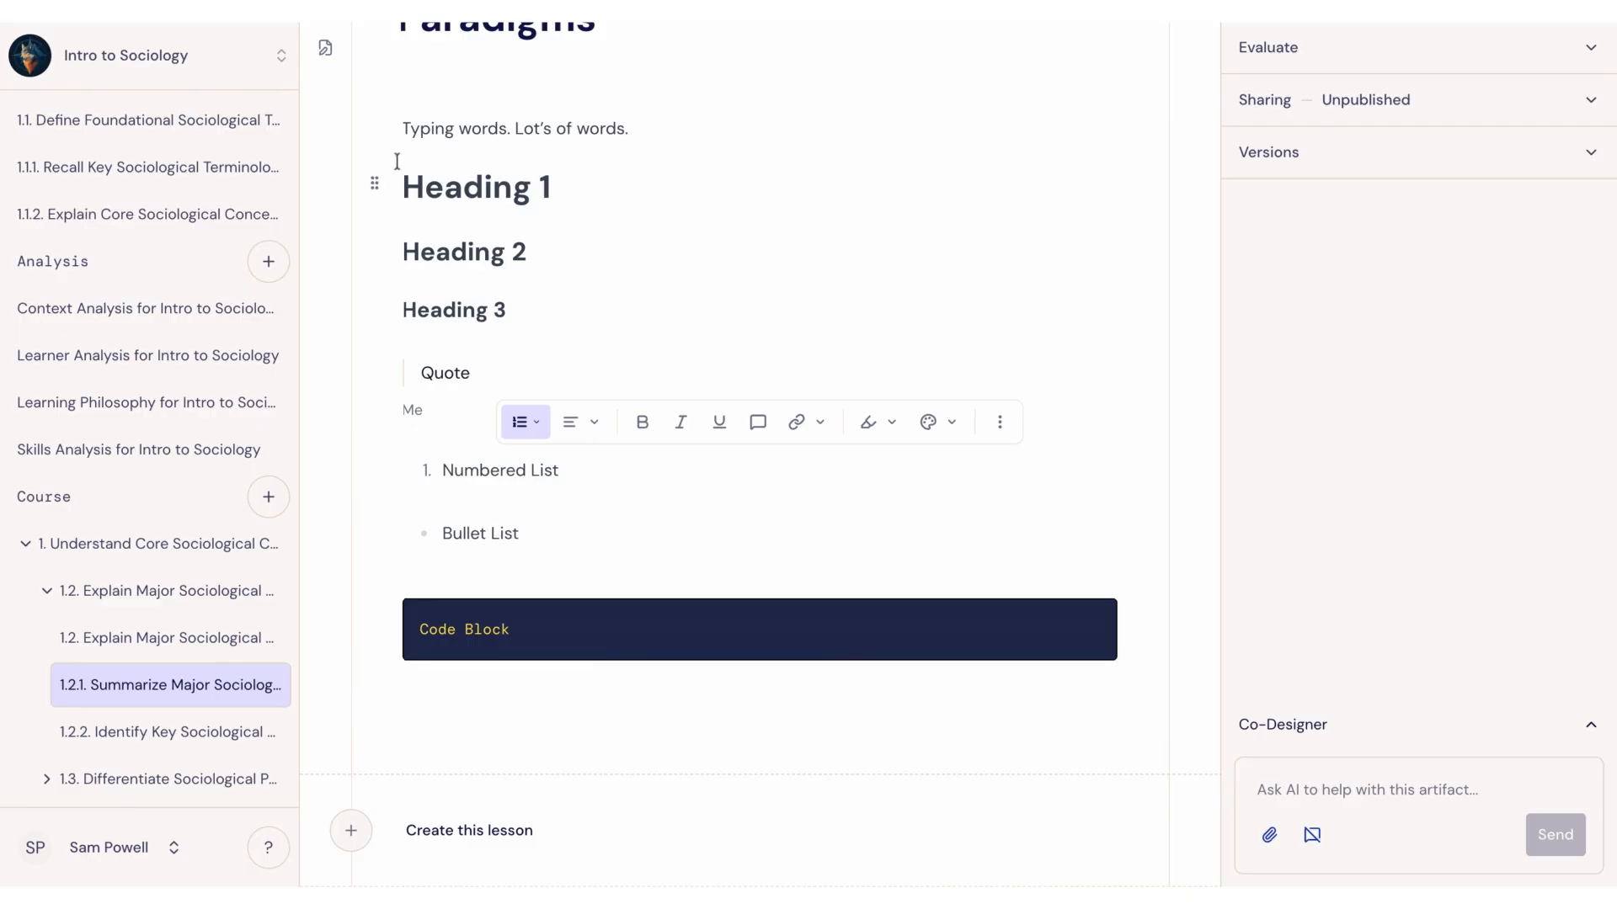
{"action": "left_click", "coordinate": [377, 192]}
{"action": "left_click_drag", "start_coordinate": [377, 192], "coordinate": [389, 564]}
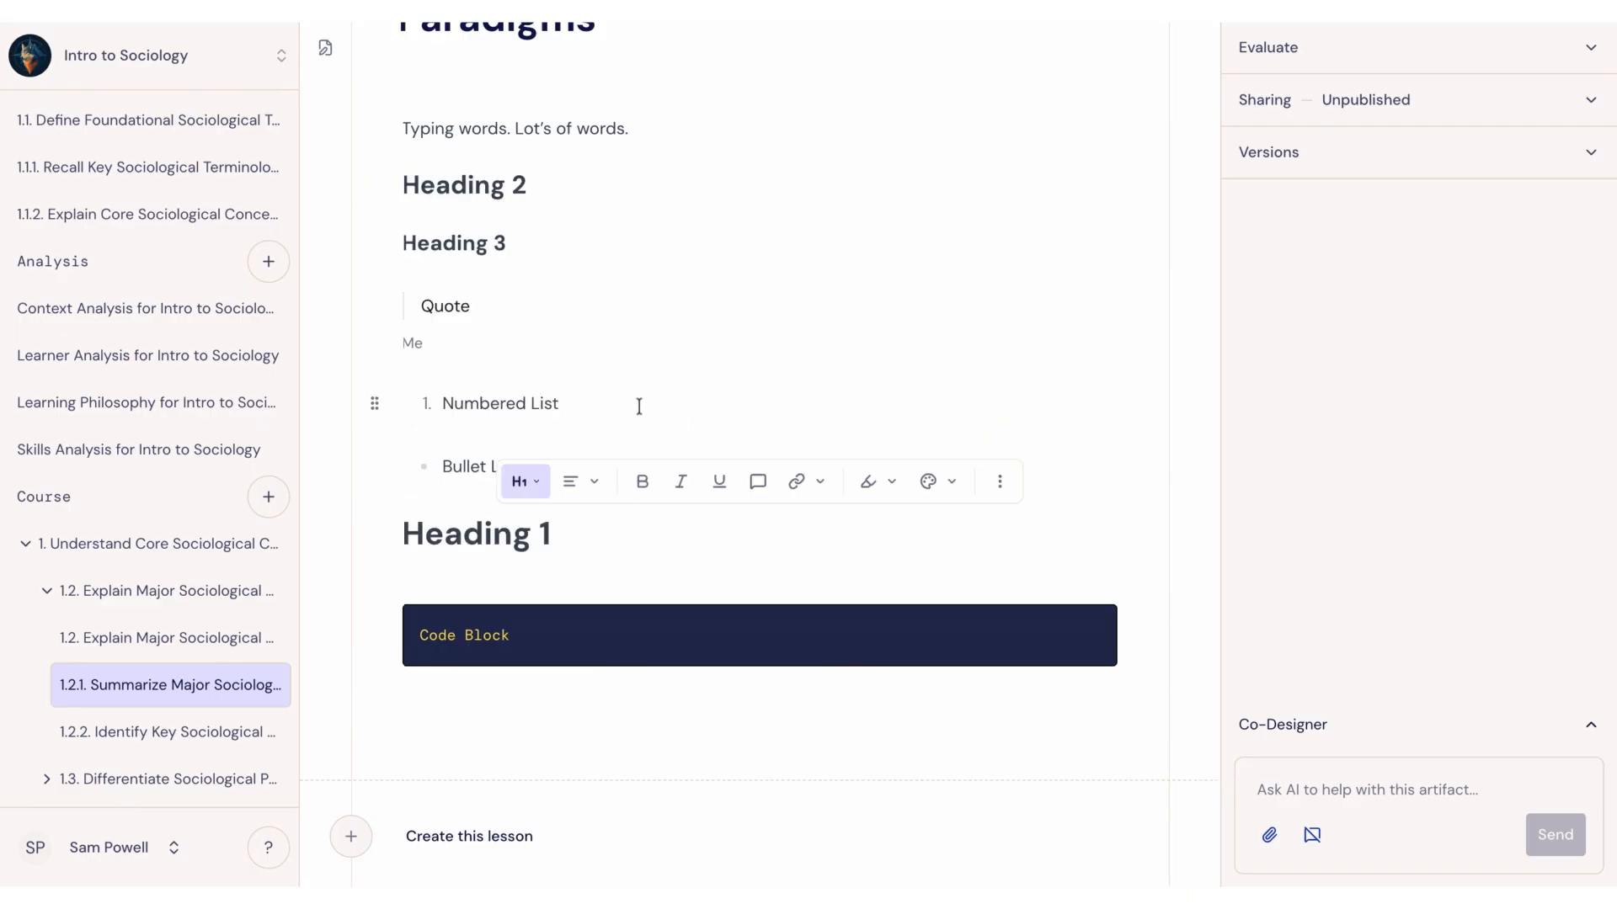
Step: Try the Heading 1 and Bullet list styles on the line "Typing words. Lot's of words.", restoring it to Paragraph after each
{"action": "scroll", "coordinate": [638, 404], "scroll_direction": "up", "scroll_amount": 2}
{"action": "left_click_drag", "start_coordinate": [676, 256], "coordinate": [397, 252]}
{"action": "left_click", "coordinate": [286, 213]}
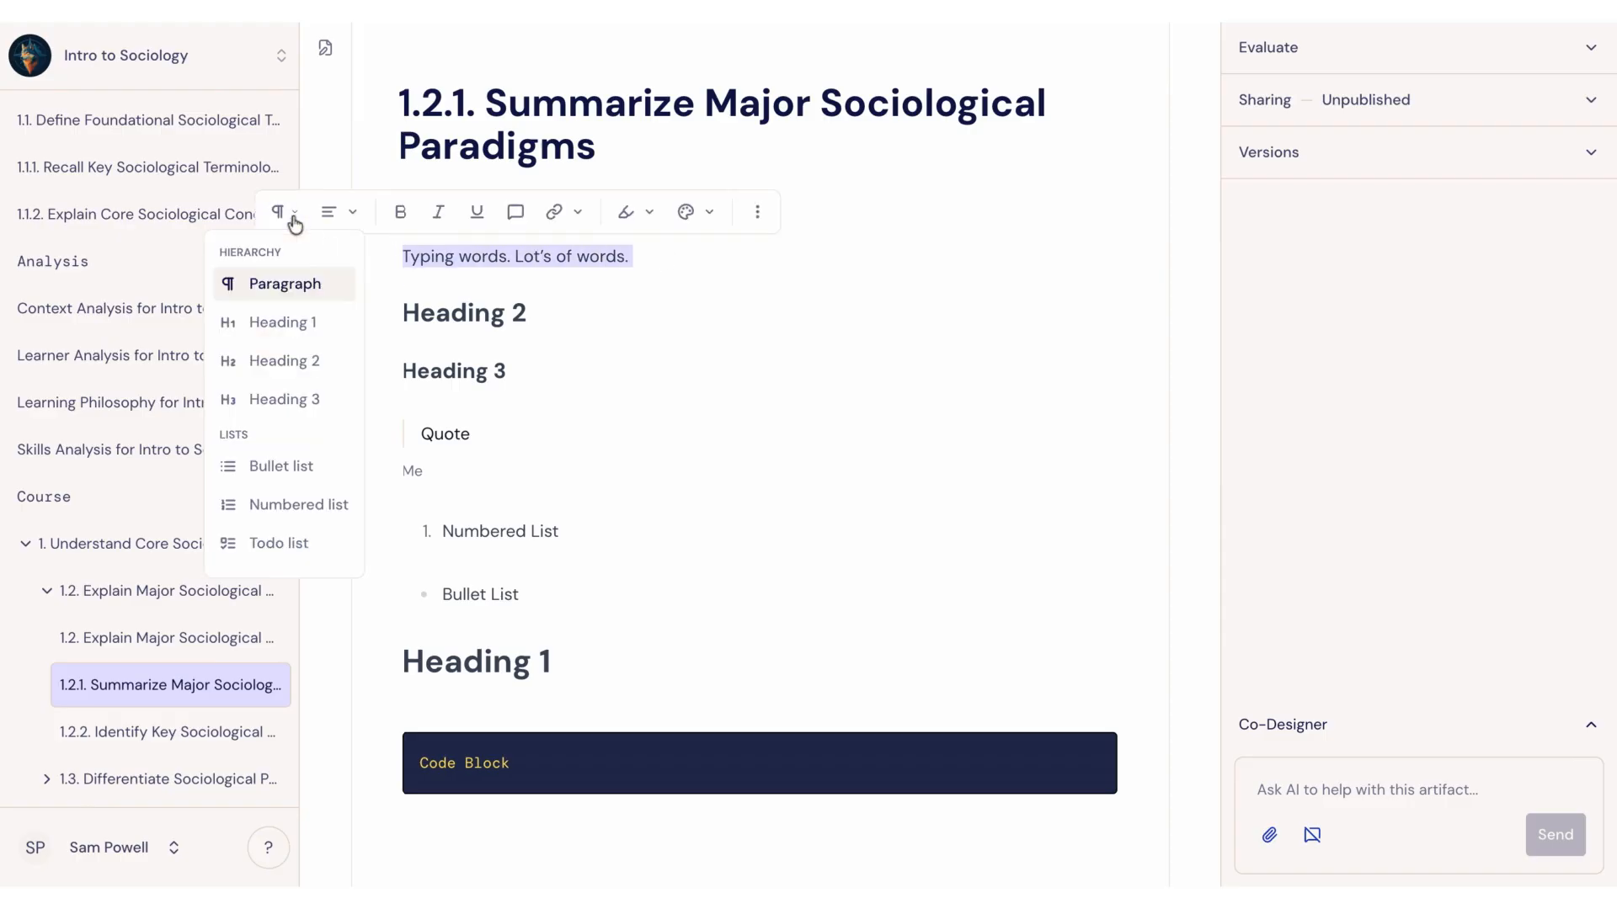
{"action": "left_click", "coordinate": [276, 327]}
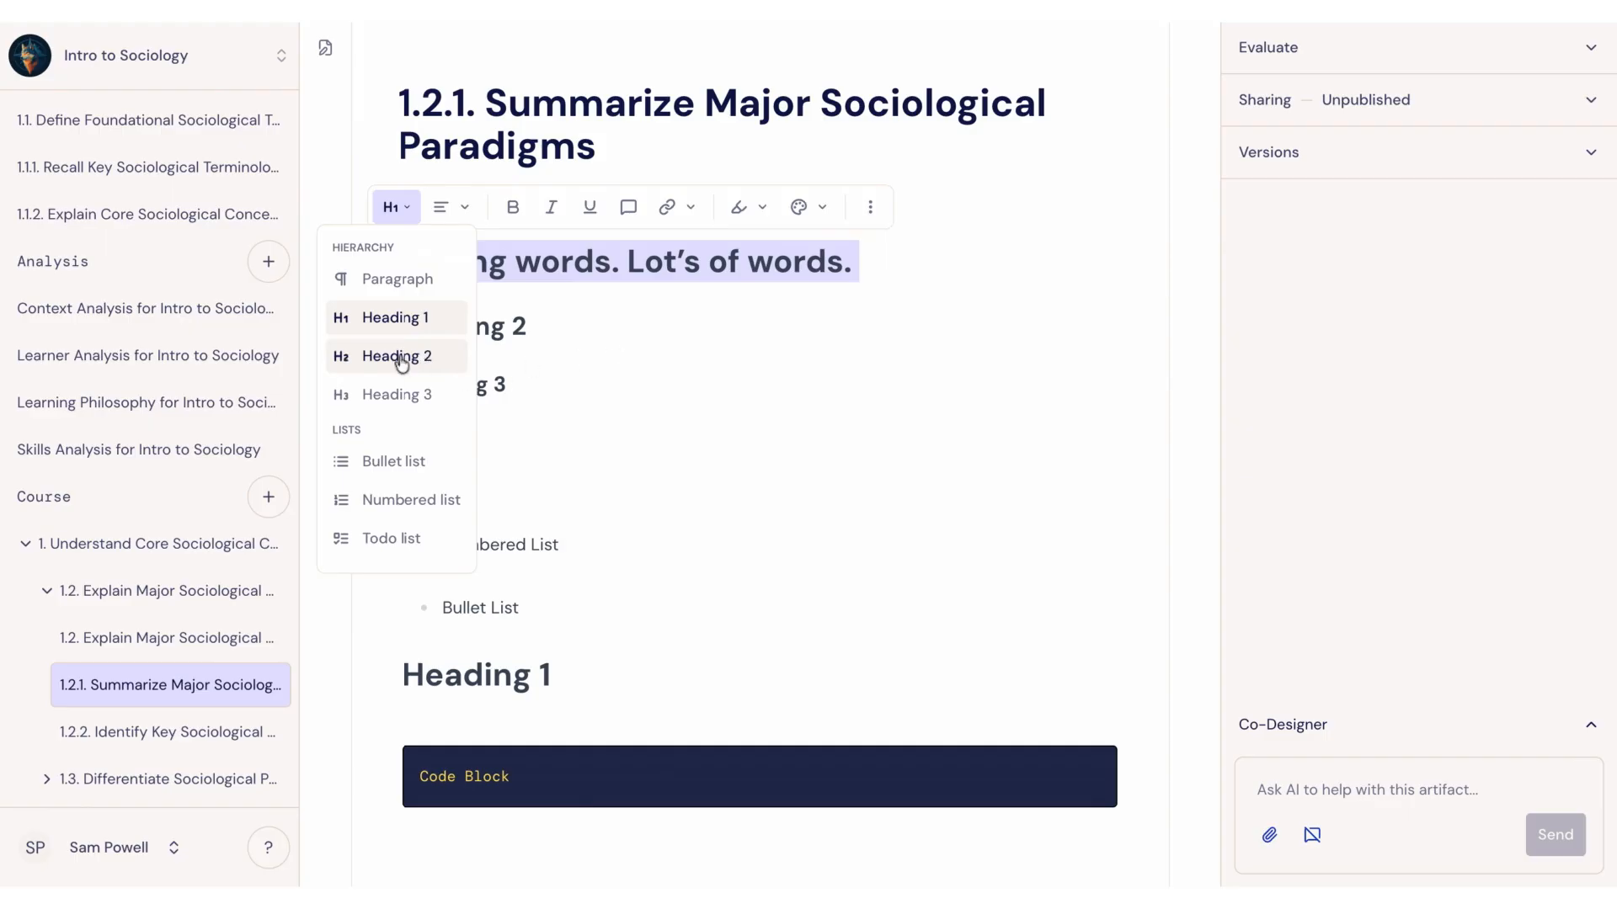
{"action": "left_click", "coordinate": [393, 280]}
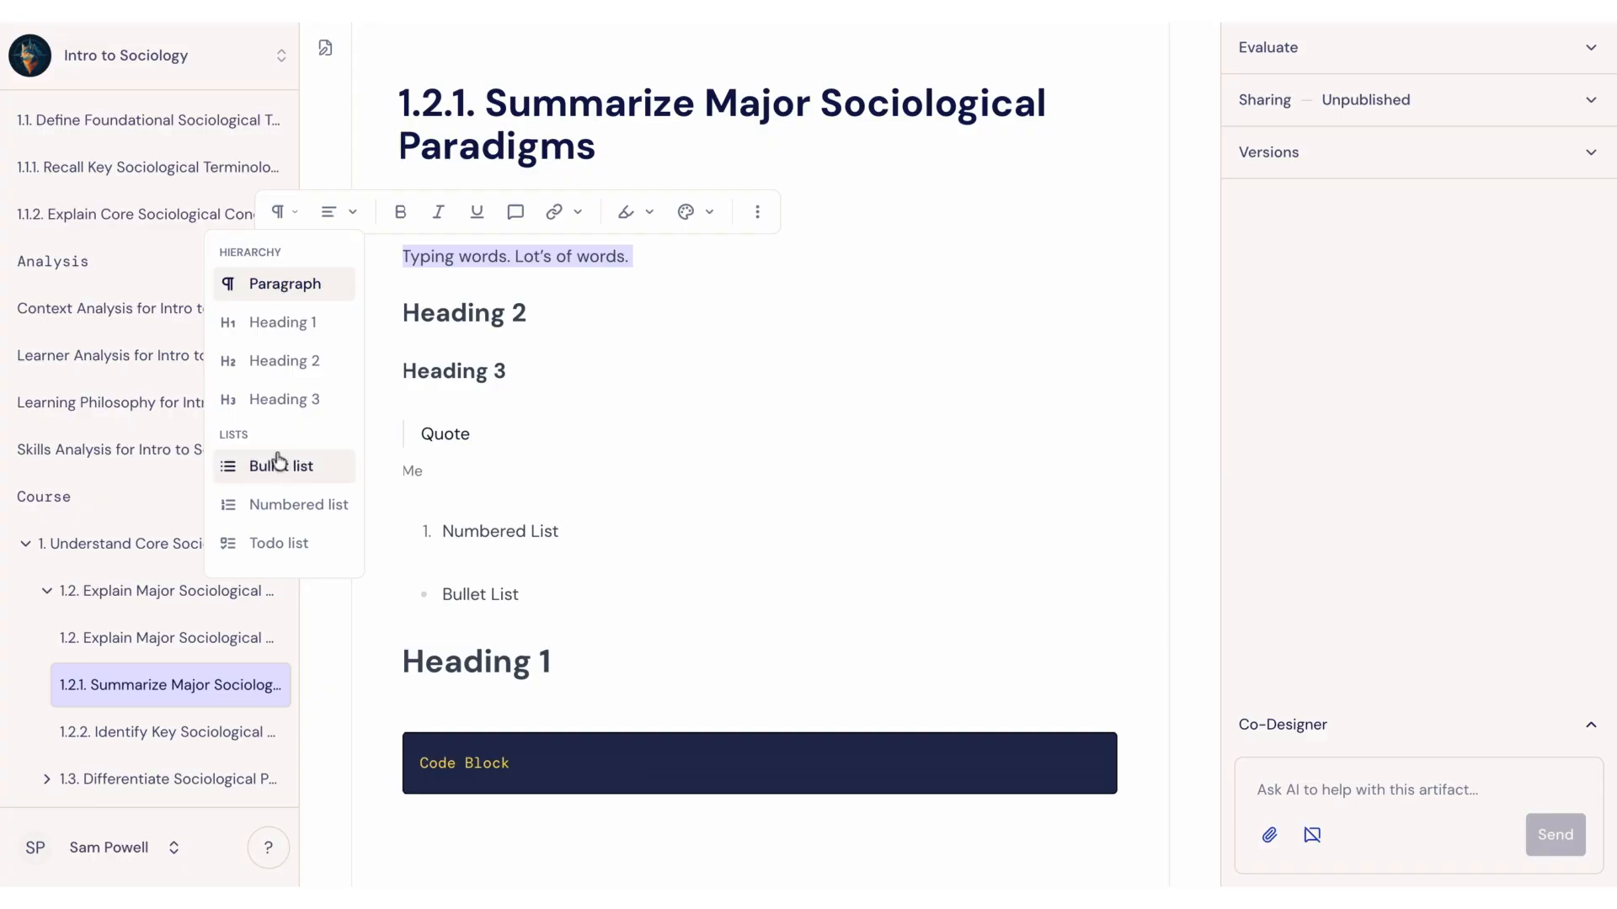
{"action": "left_click", "coordinate": [282, 467]}
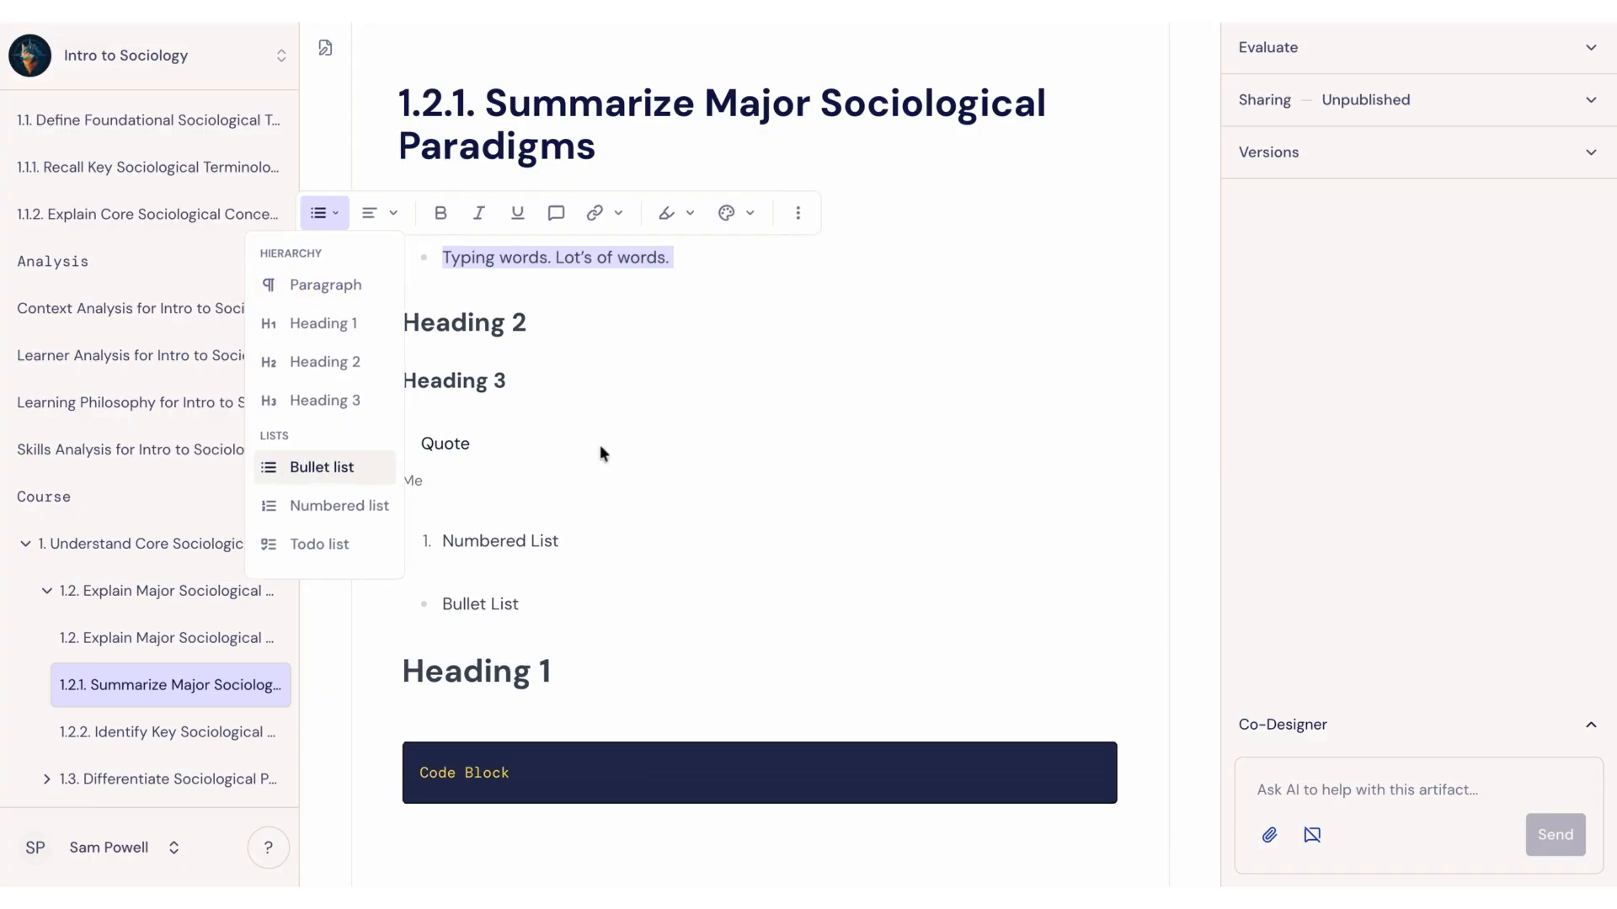
{"action": "left_click", "coordinate": [345, 285]}
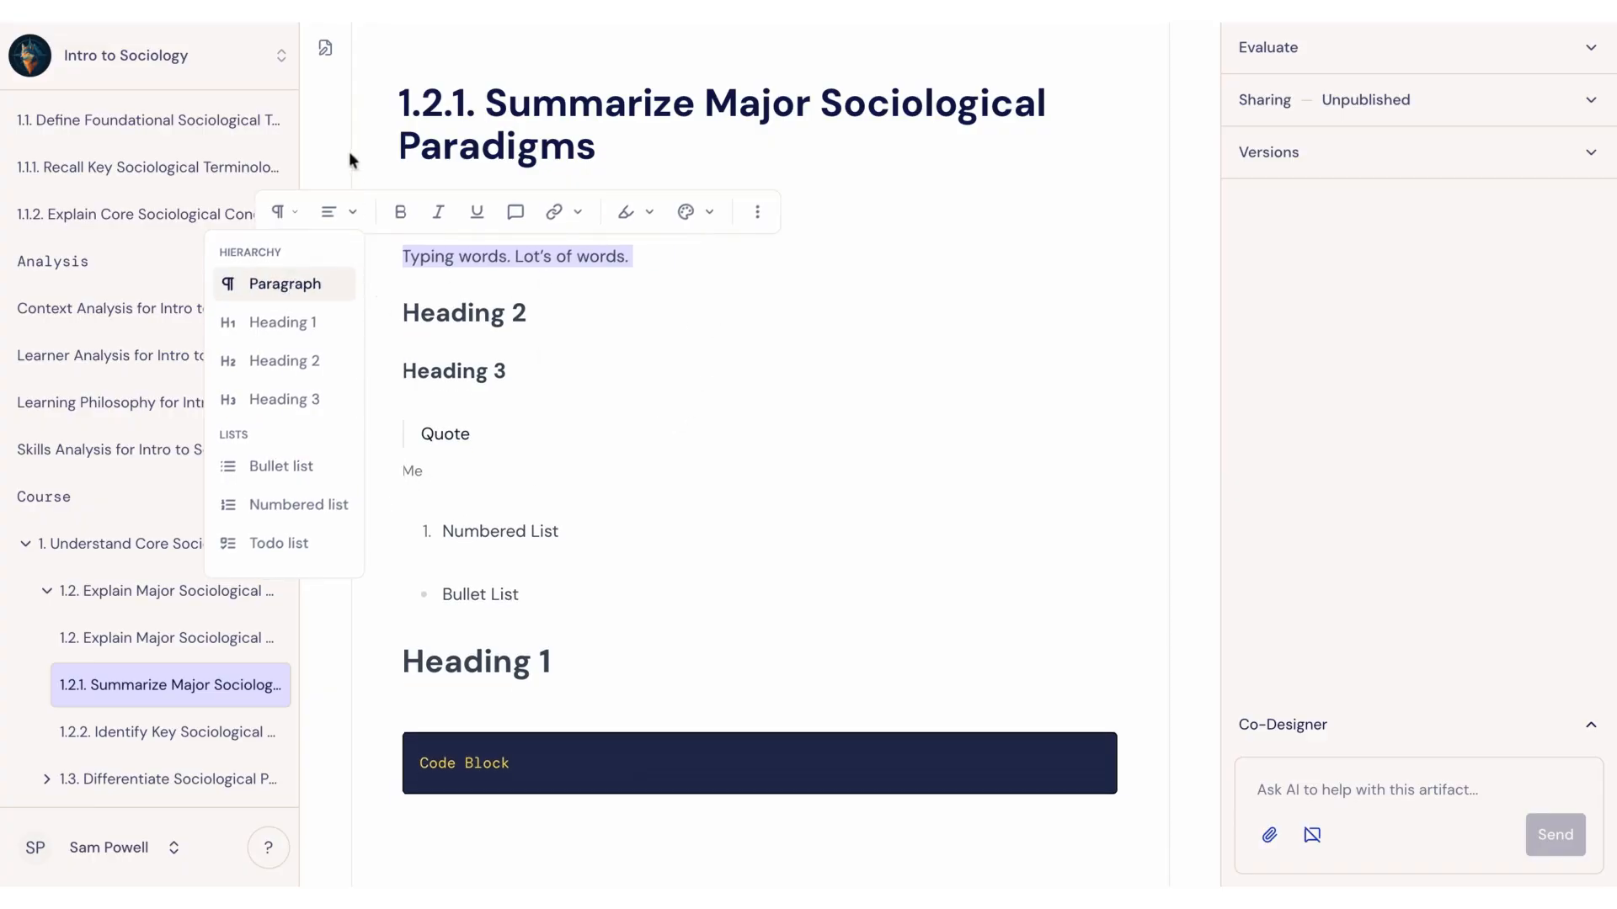
Step: Align the paragraph "Typing words. Lot's of words." to the right
{"action": "left_click", "coordinate": [347, 211]}
{"action": "left_click", "coordinate": [347, 211]}
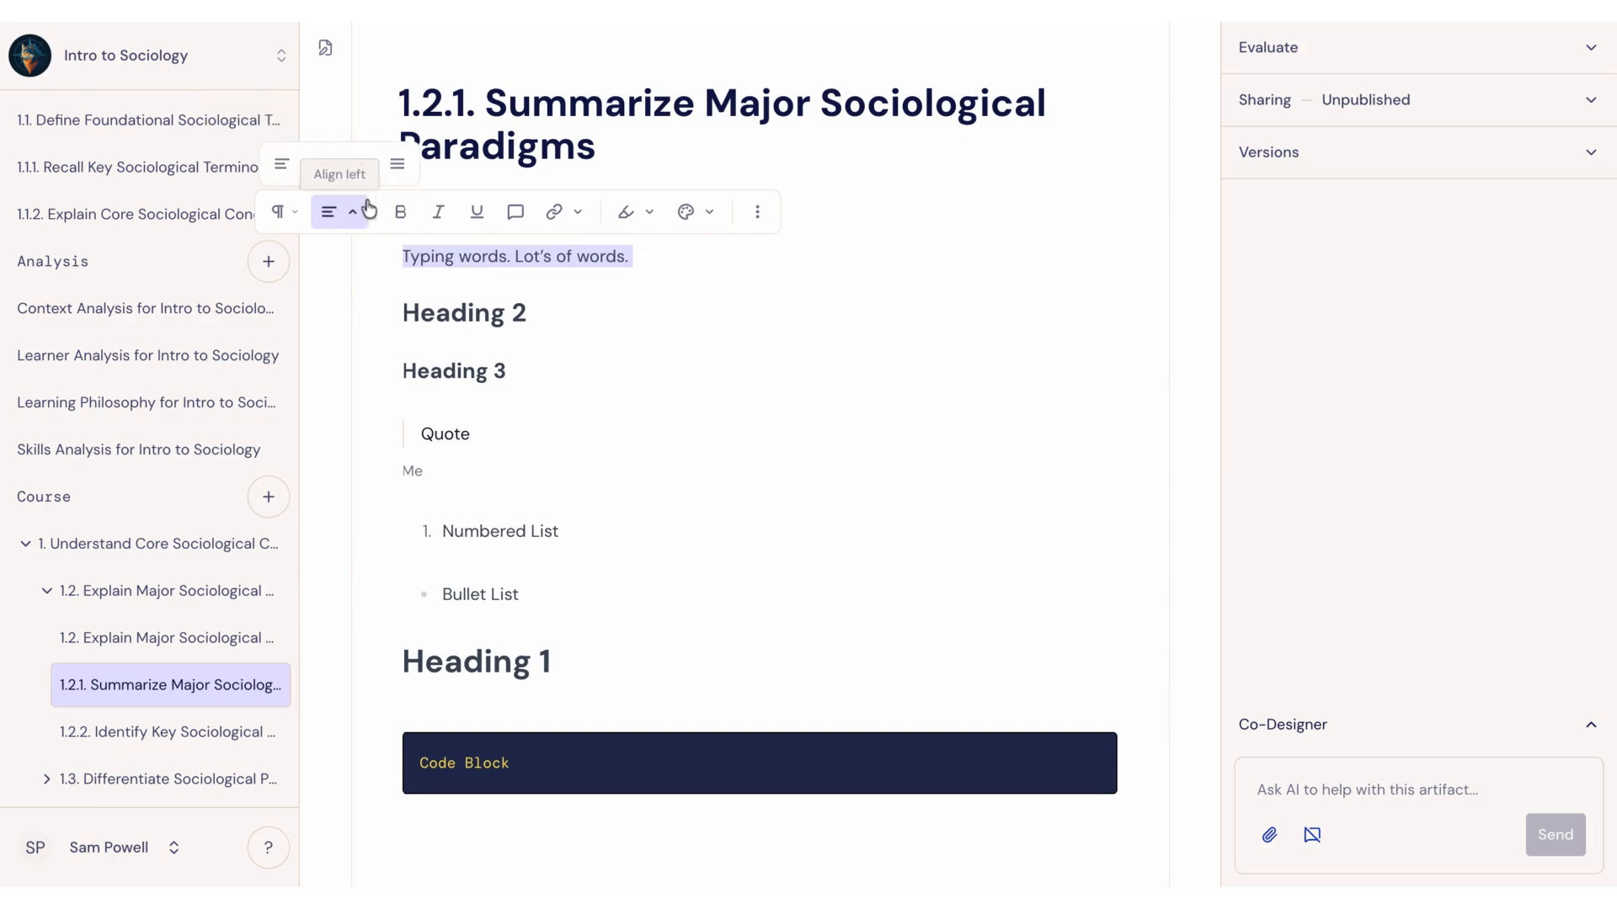
{"action": "left_click", "coordinate": [359, 165]}
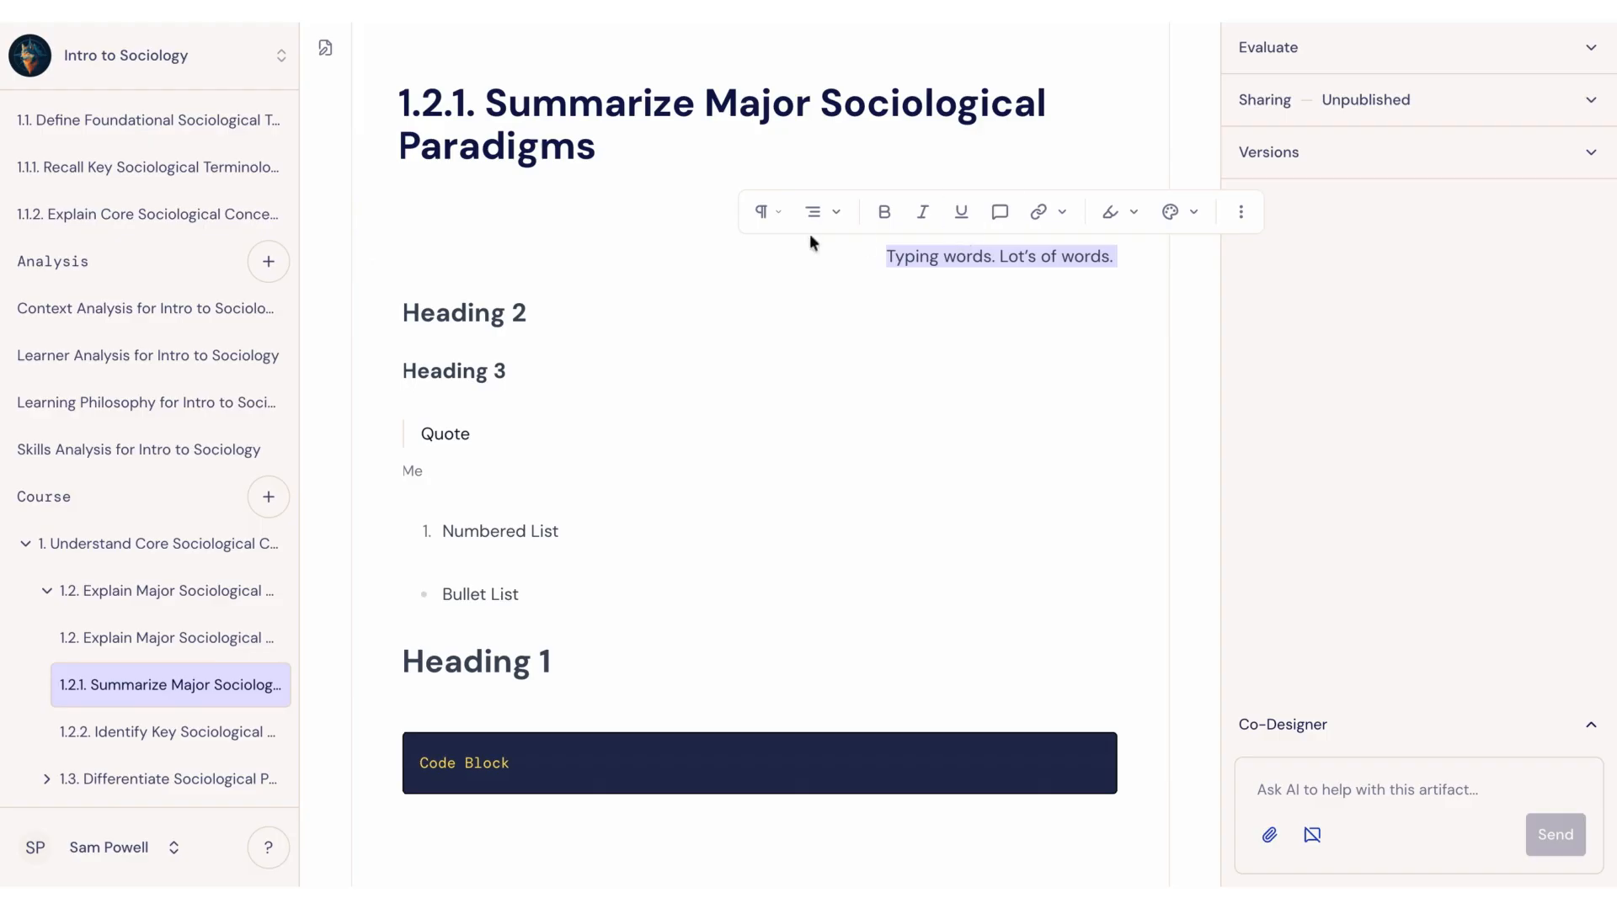